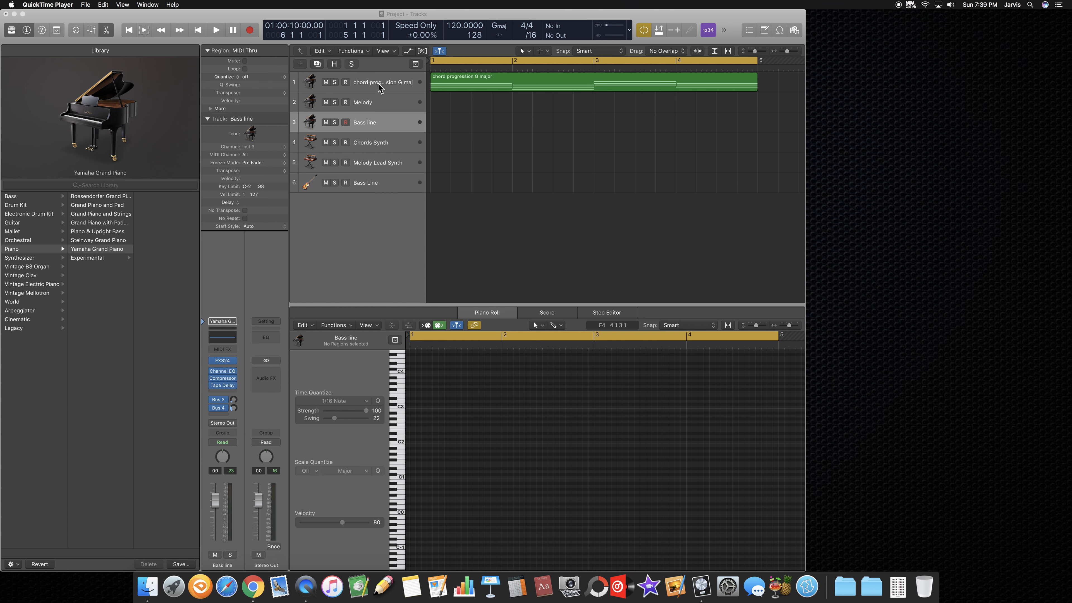
Step: Check the Melody and Bass line tracks, and select the chord progression G major track to show its notes
click(376, 101)
click(378, 124)
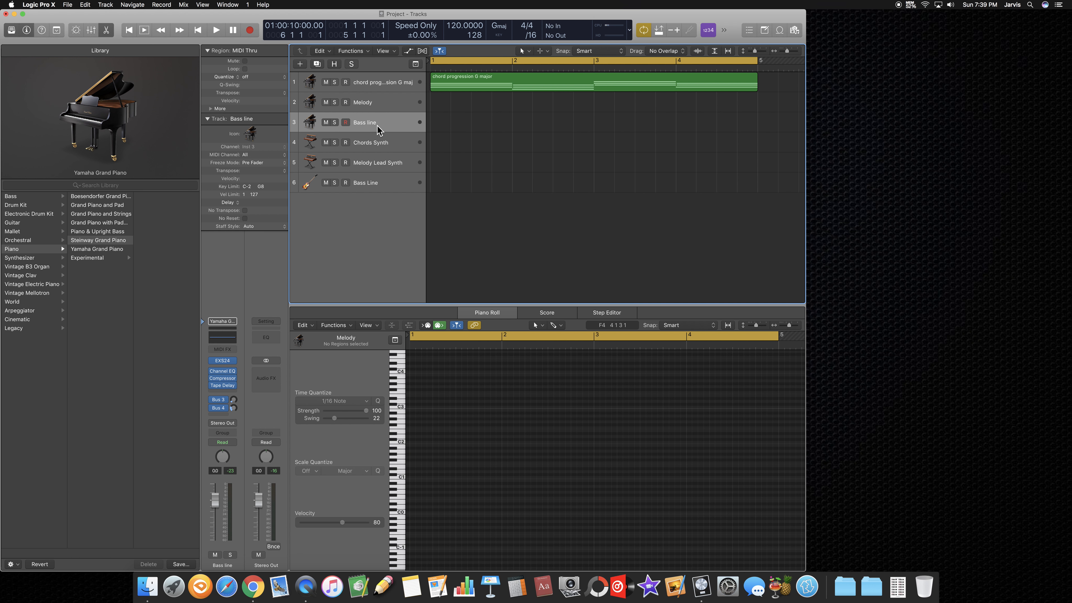
click(385, 84)
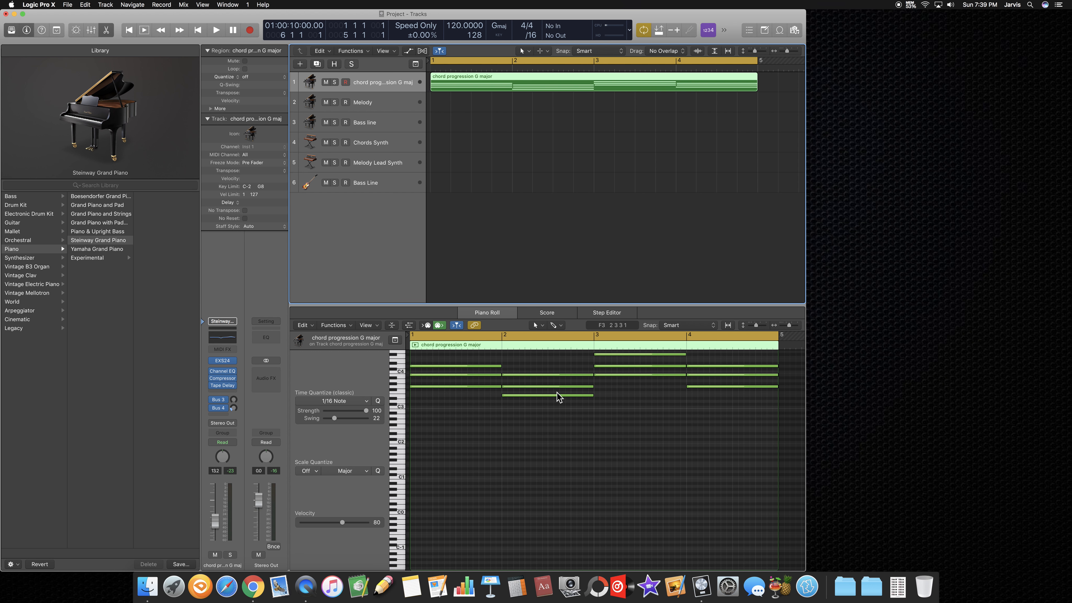
Step: Switch to Chrome and search Google for "chord progression g major"
click(256, 587)
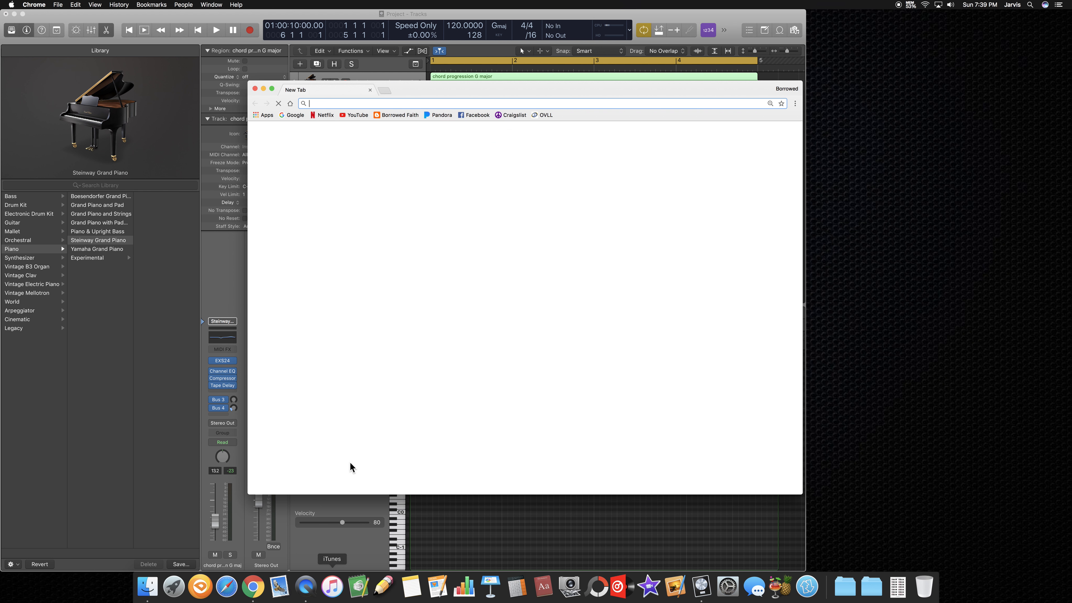
click(408, 276)
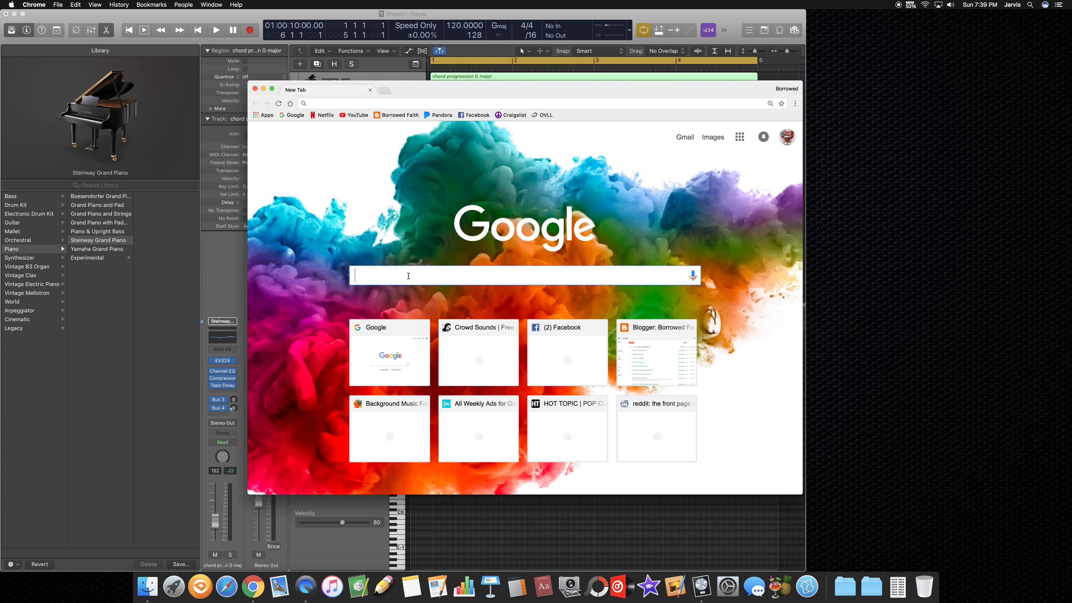
text(chord progression g major)
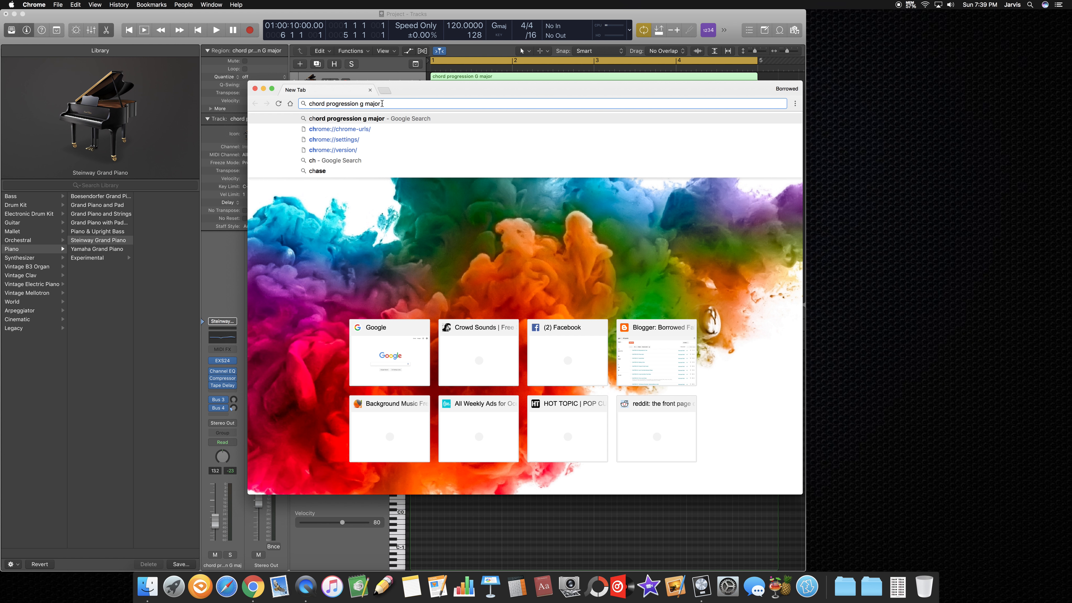
drag(381, 104, 360, 104)
click(437, 104)
key(Return)
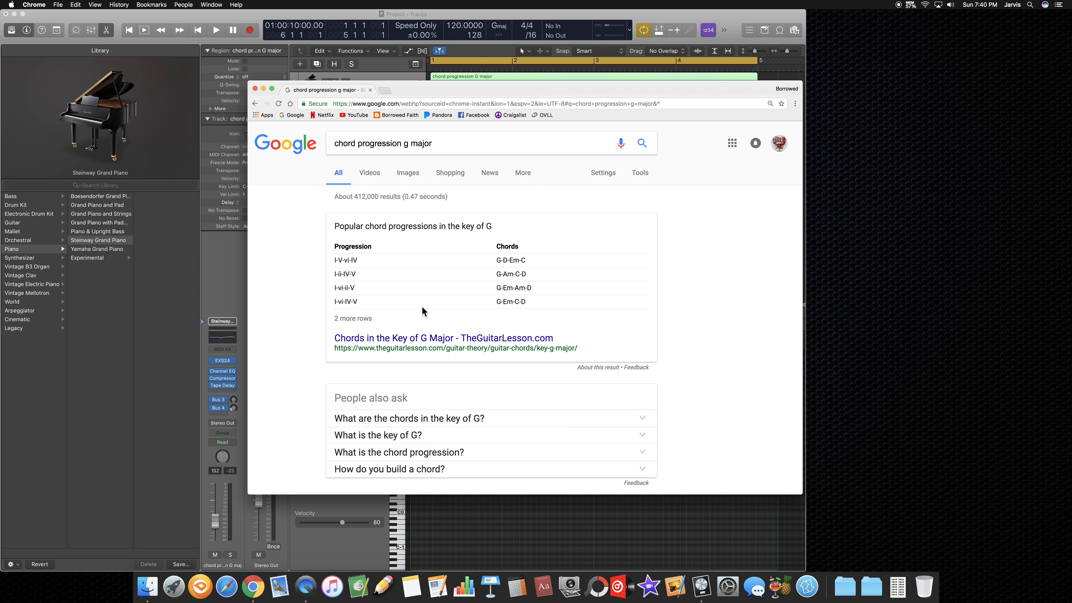
Step: Look through the web search results for popular chord progressions in the key of G
scroll(422, 308, down, 6)
scroll(409, 278, up, 2)
scroll(409, 278, down, 5)
scroll(412, 281, up, 6)
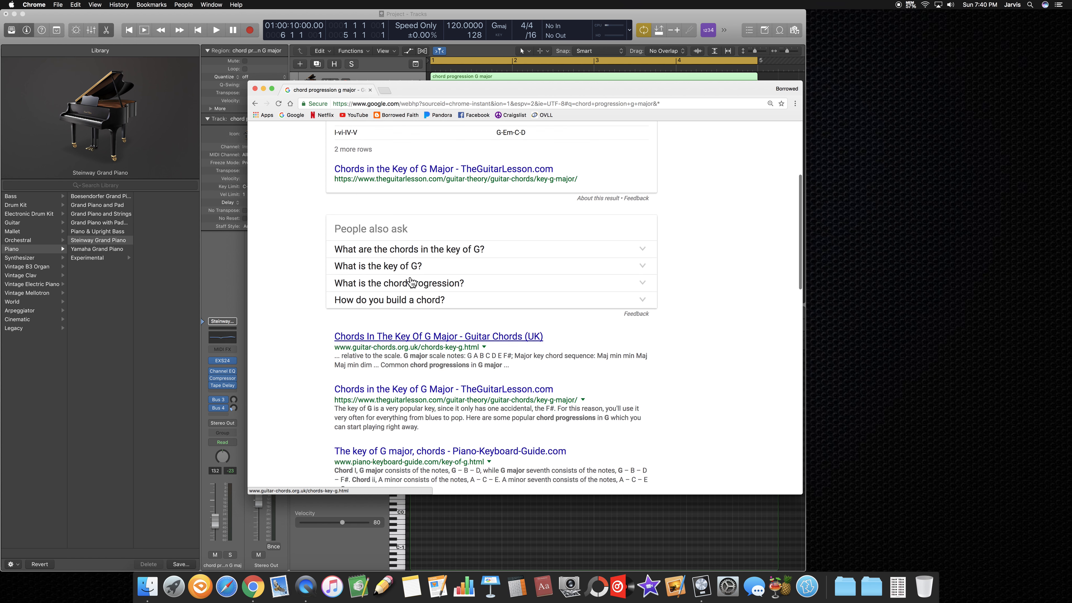
scroll(411, 280, up, 2)
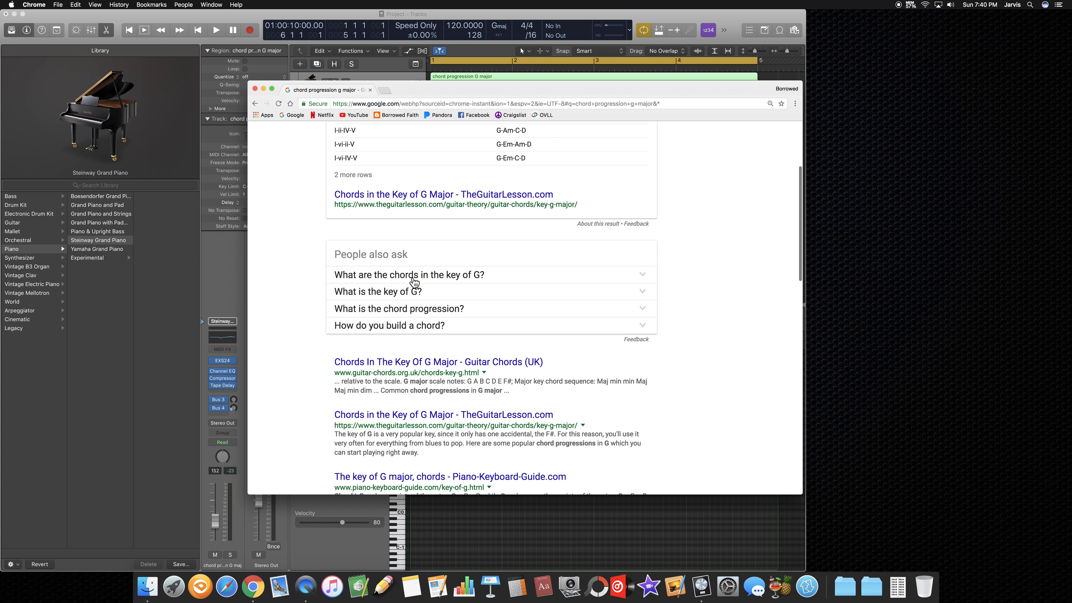
scroll(414, 281, up, 8)
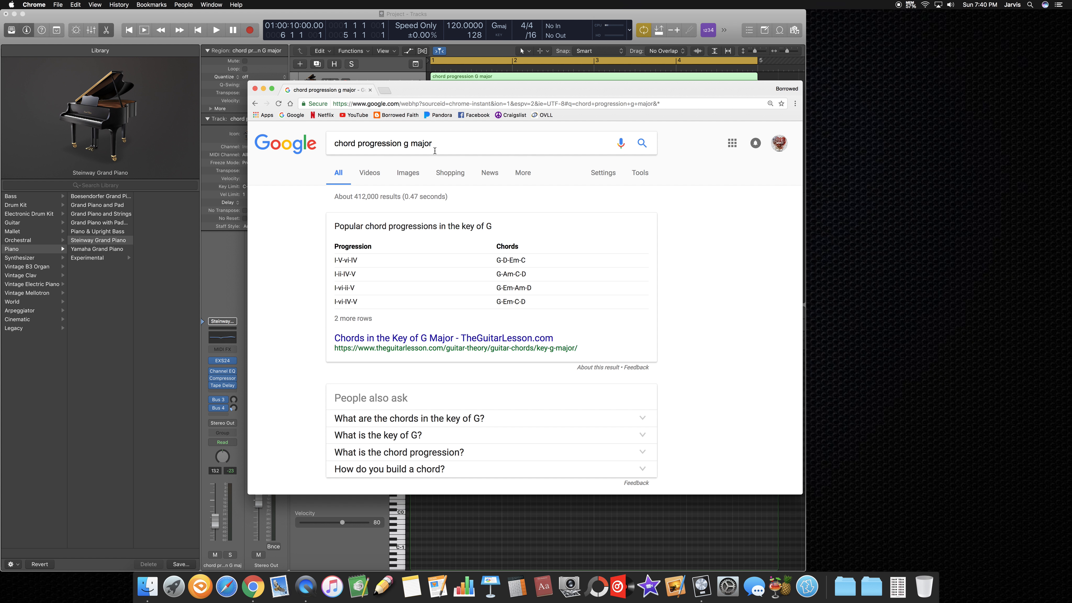
scroll(436, 145, down, 1)
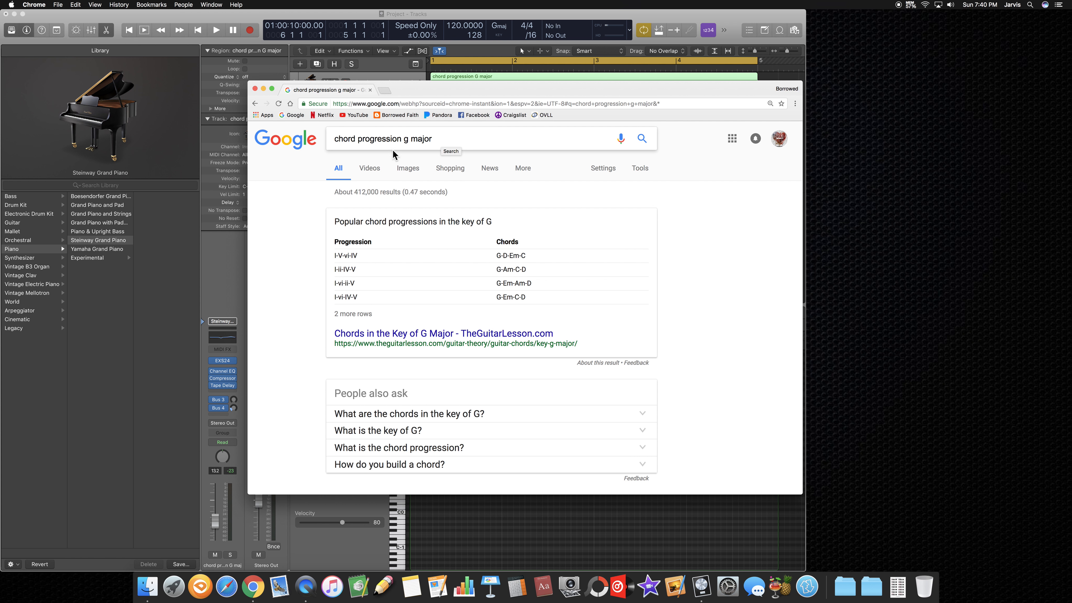
Step: Browse the image results, view the piano-keyboard-guide chart of chords in the key of G major, and close the browser window
click(407, 168)
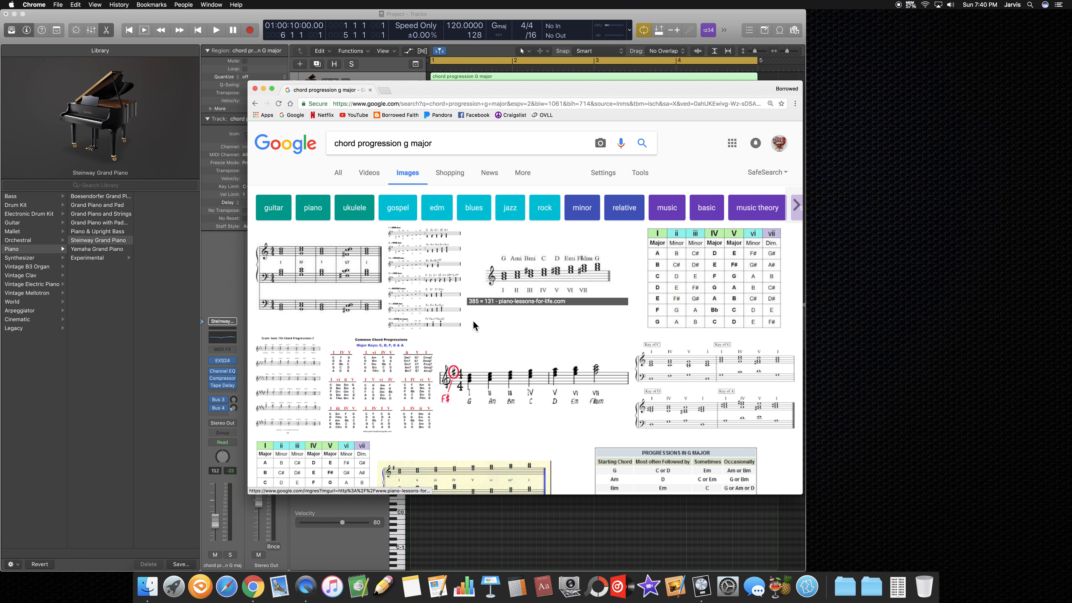
scroll(489, 326, down, 8)
scroll(489, 323, down, 8)
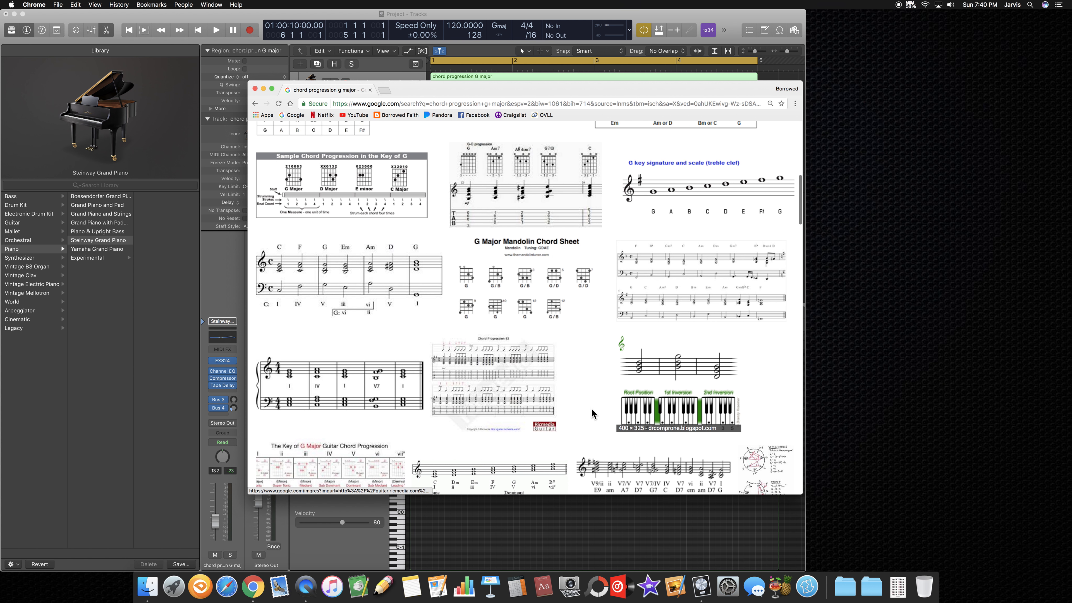
scroll(537, 400, down, 9)
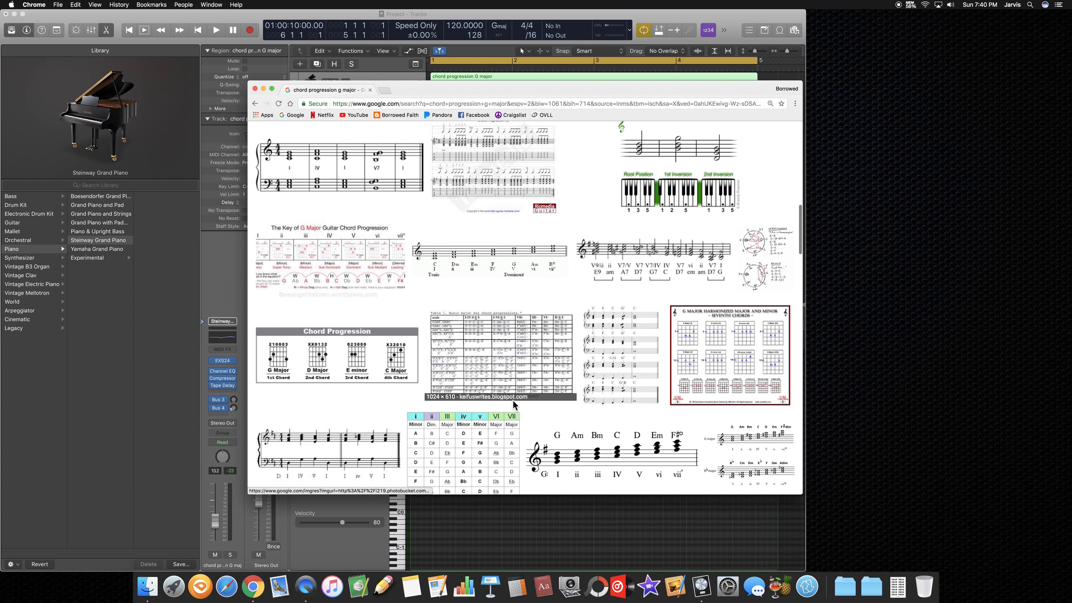
scroll(510, 405, down, 8)
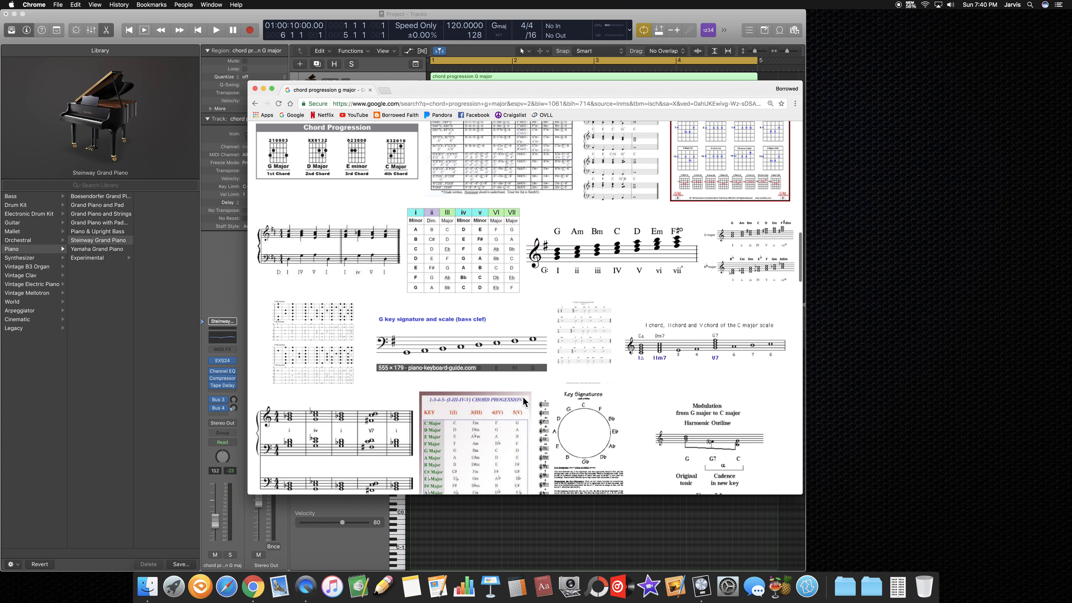
scroll(530, 400, down, 8)
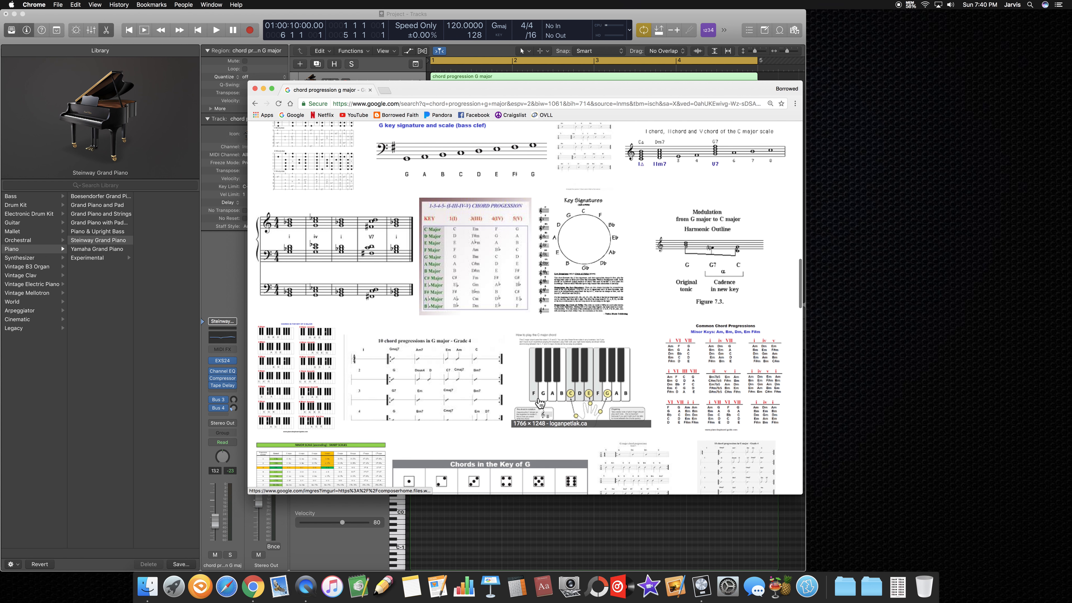
click(282, 353)
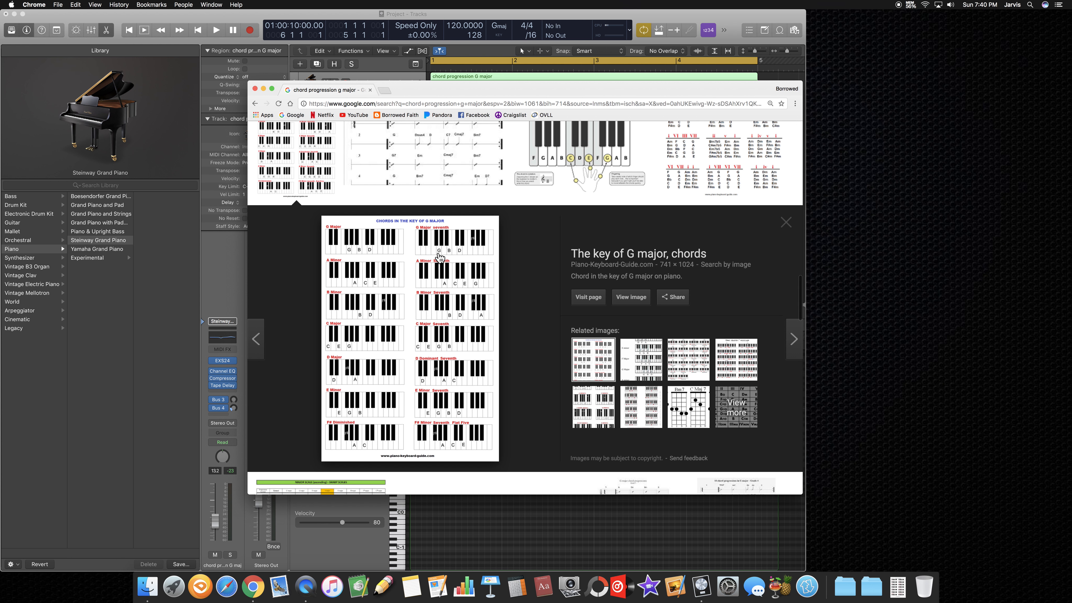
scroll(401, 248, down, 1)
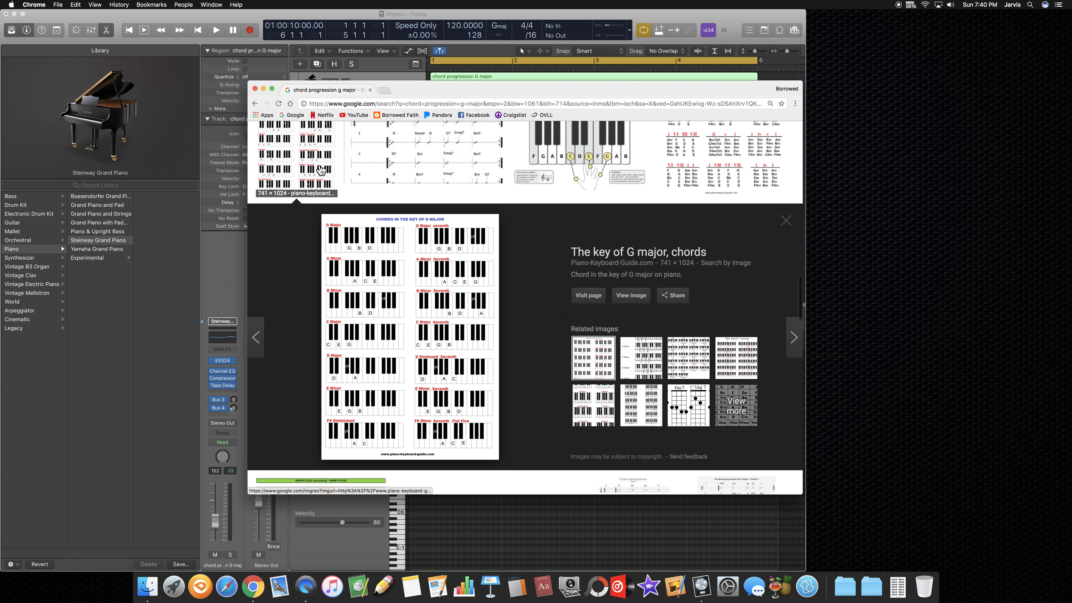
click(255, 88)
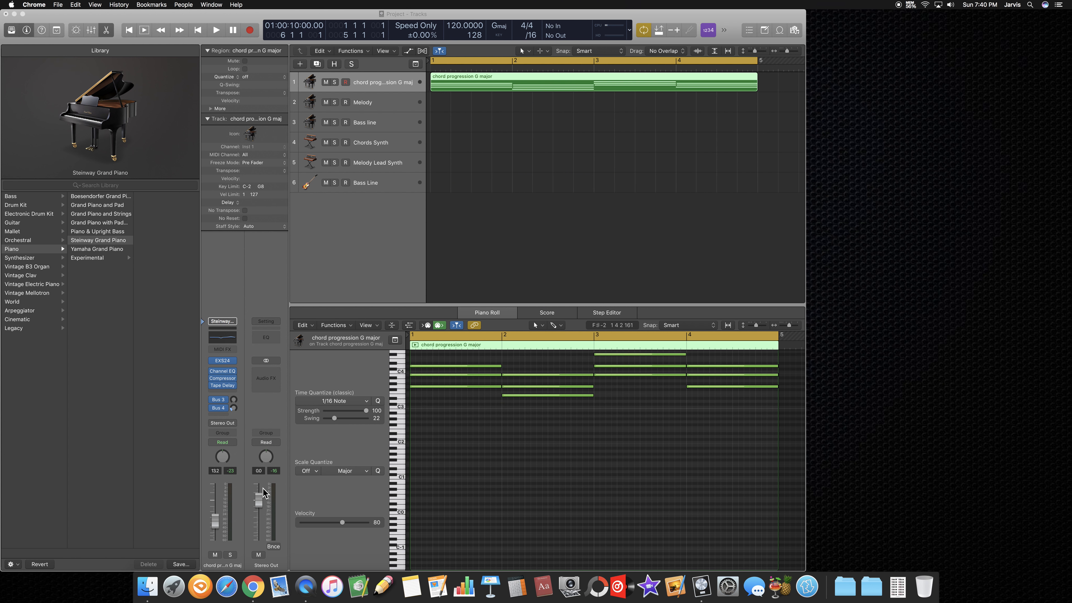
Step: Open the downloaded chords-in-the-key-of-G-major-741x1024.png in Preview and place it beside the project window
click(899, 589)
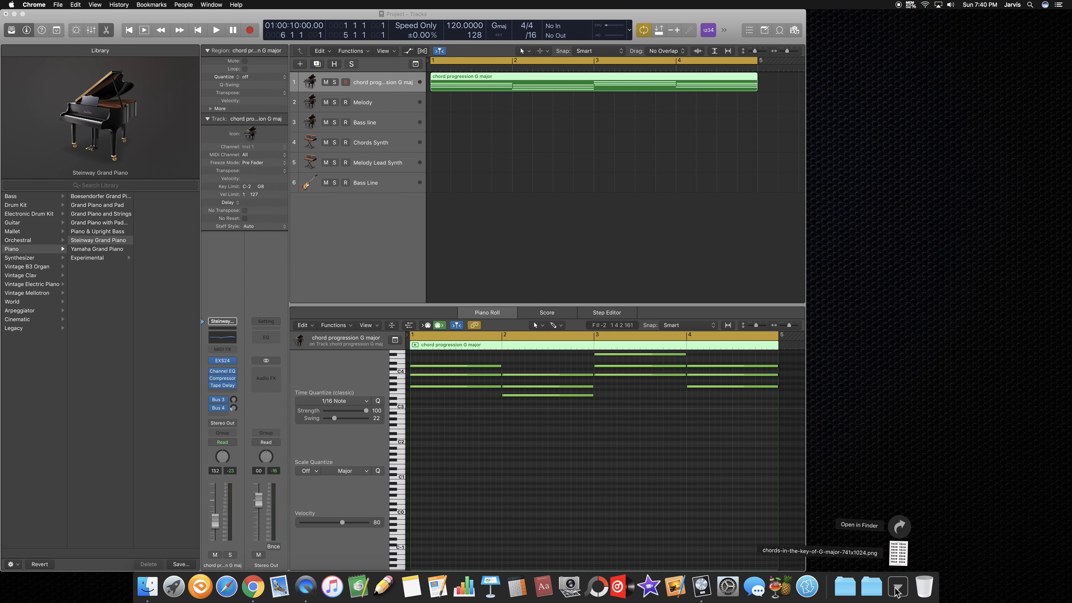
click(900, 558)
drag(109, 24, 904, 41)
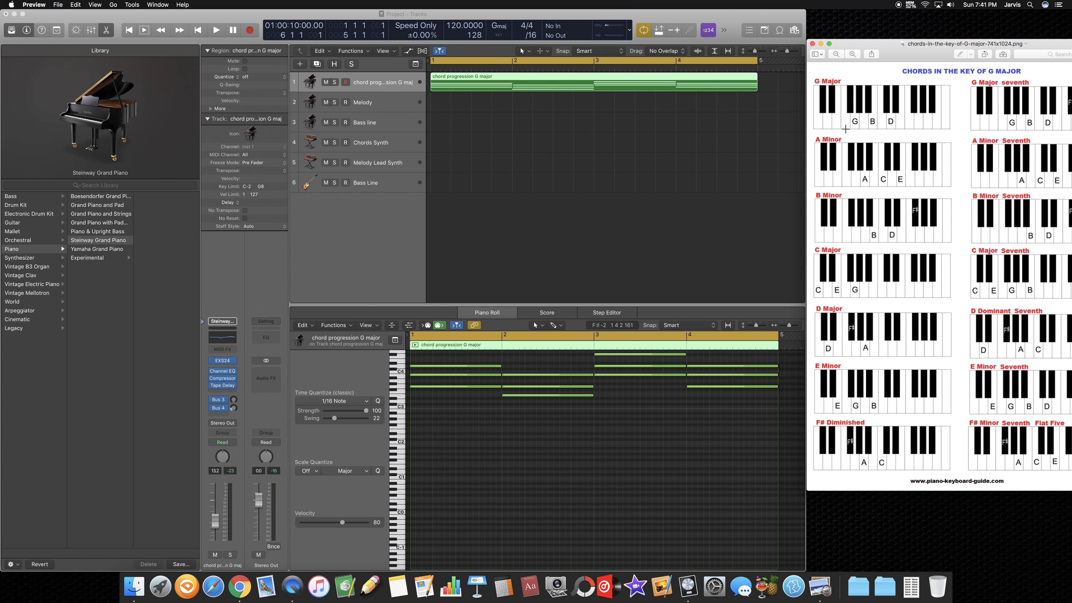
Step: Switch back to Logic Pro X and audition each note of the G major chord in bar 1 of the chord progression region
click(378, 86)
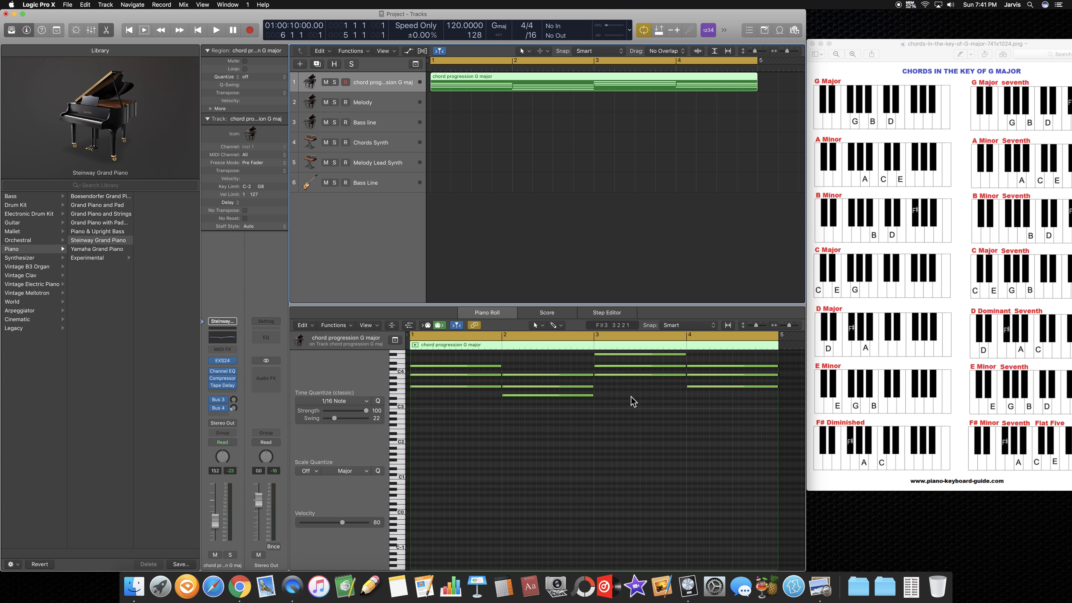
scroll(700, 428, up, 10)
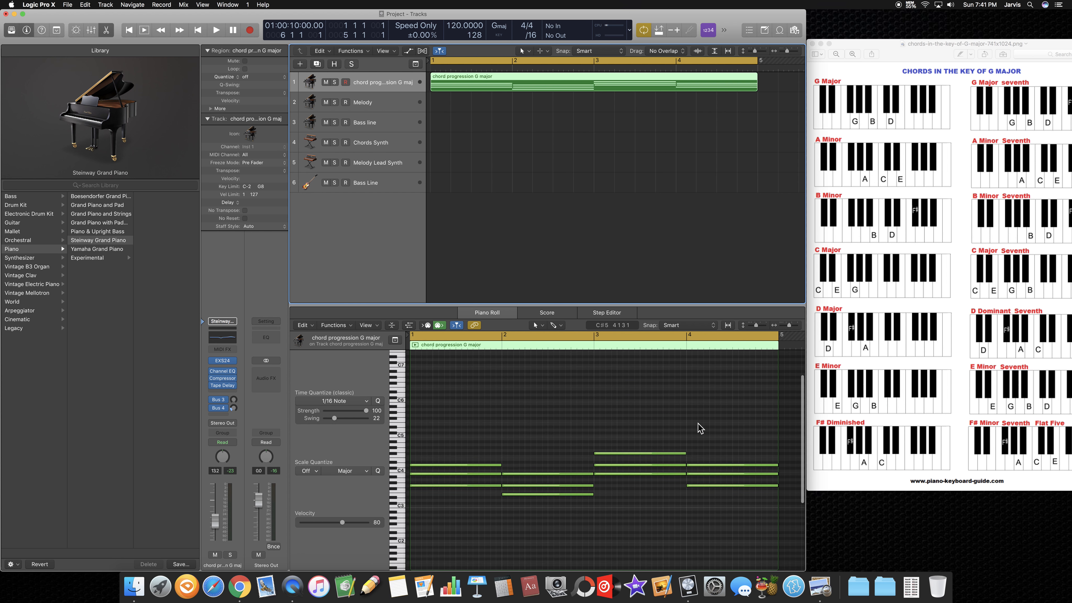
scroll(662, 430, down, 1)
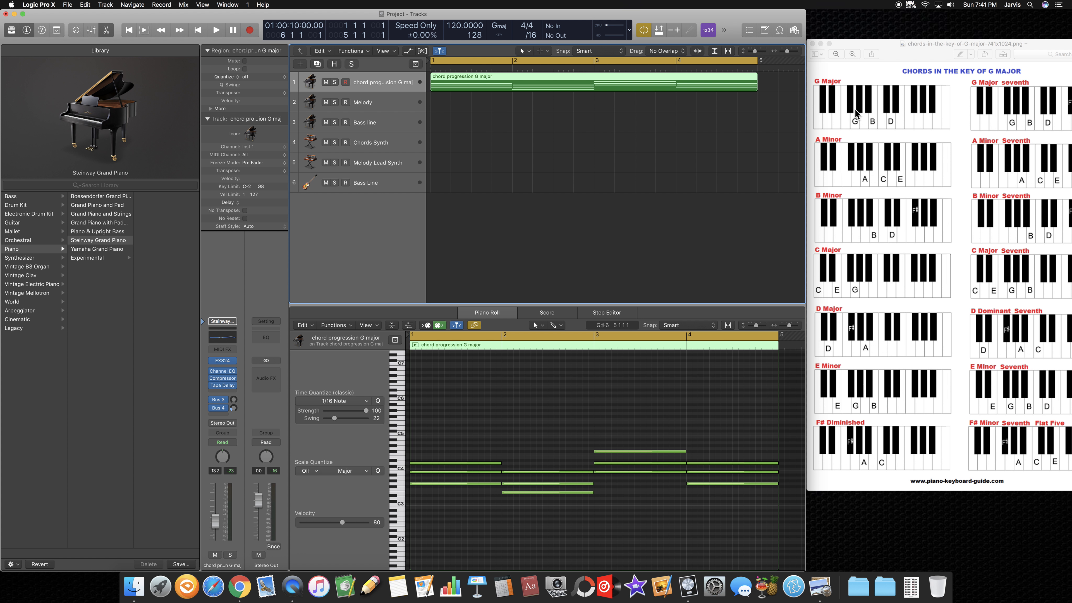
click(425, 484)
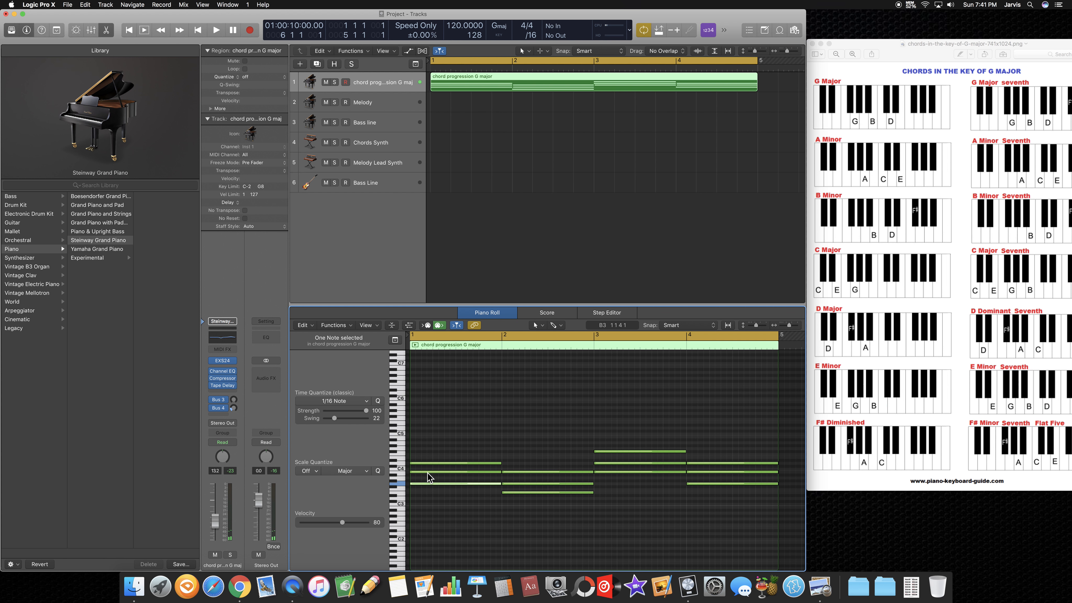
click(426, 472)
click(429, 464)
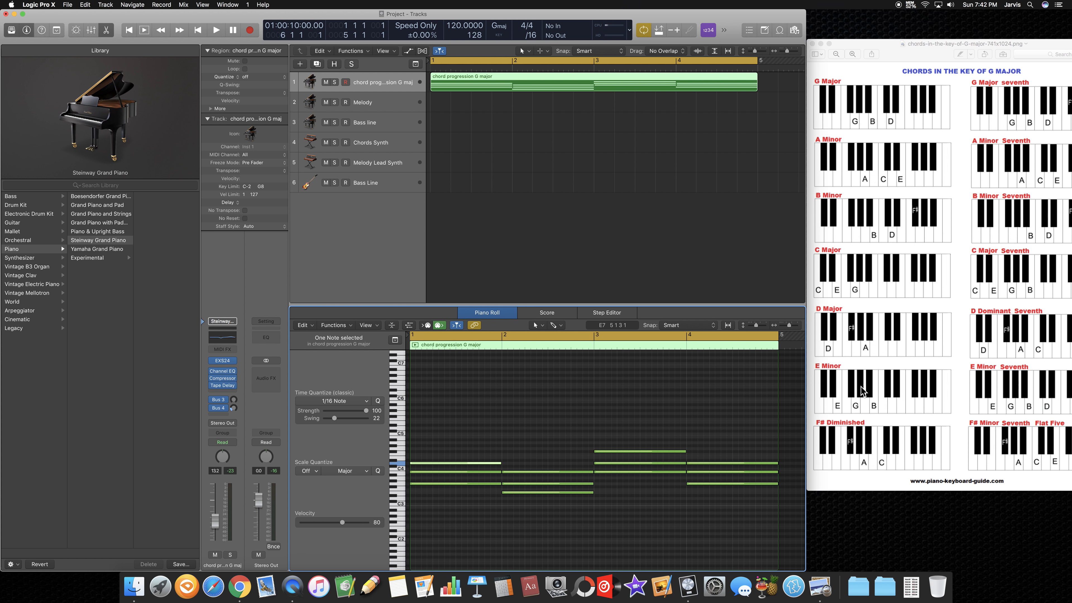
Step: Select the bar 2 chord's three notes and compare them with the E minor keyboard on the chord chart
drag(526, 450, 529, 506)
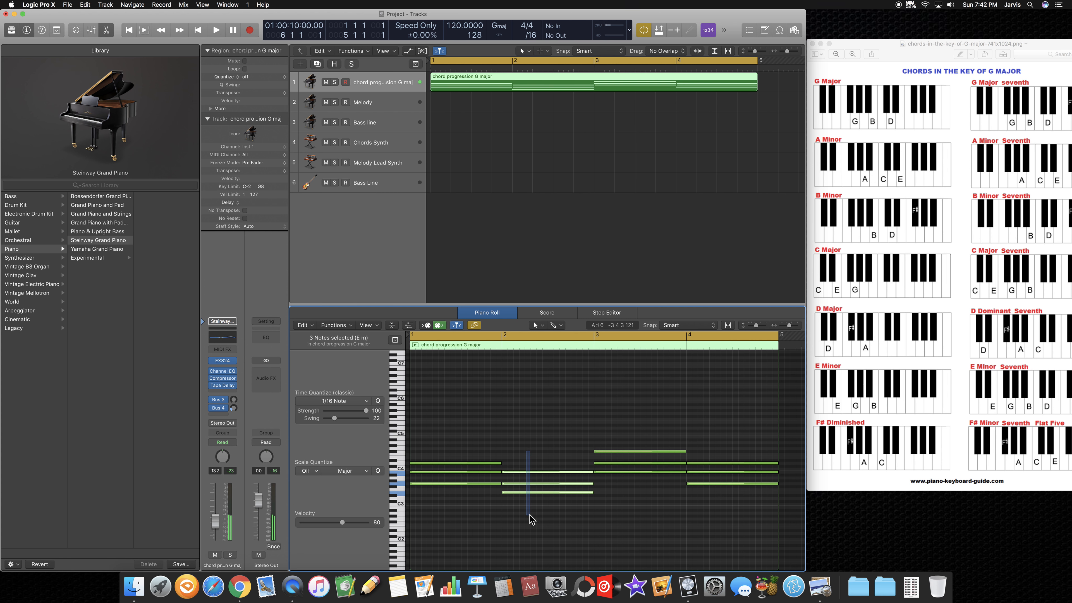
click(837, 404)
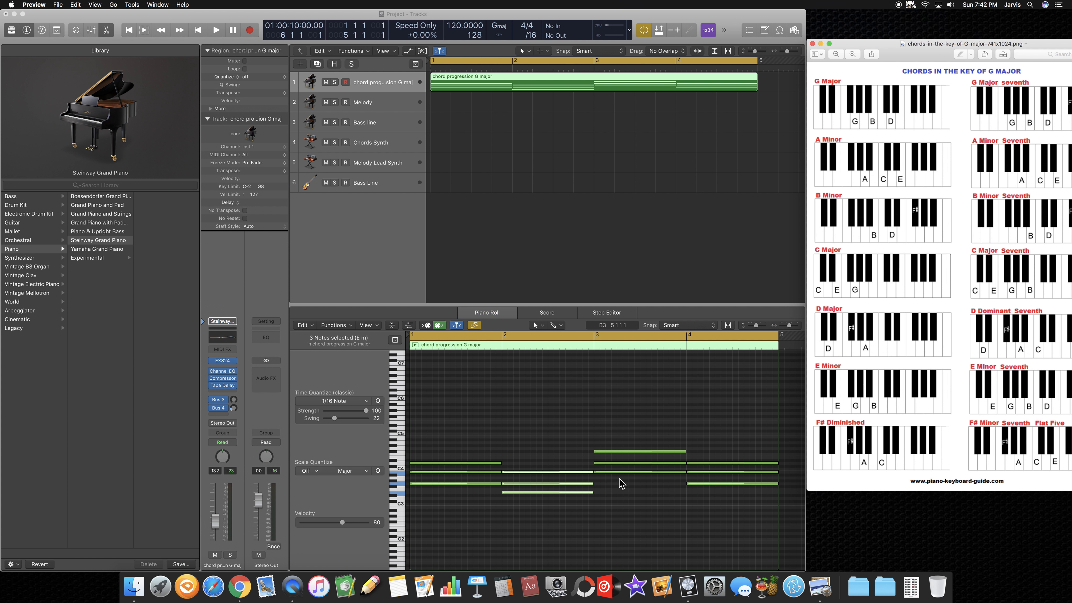
click(402, 494)
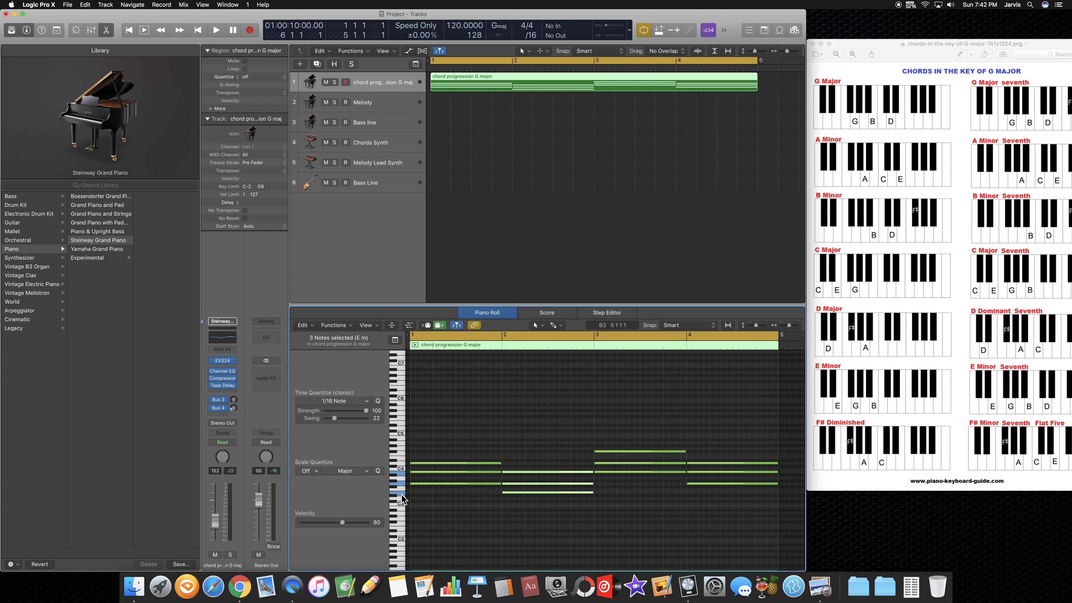
click(837, 408)
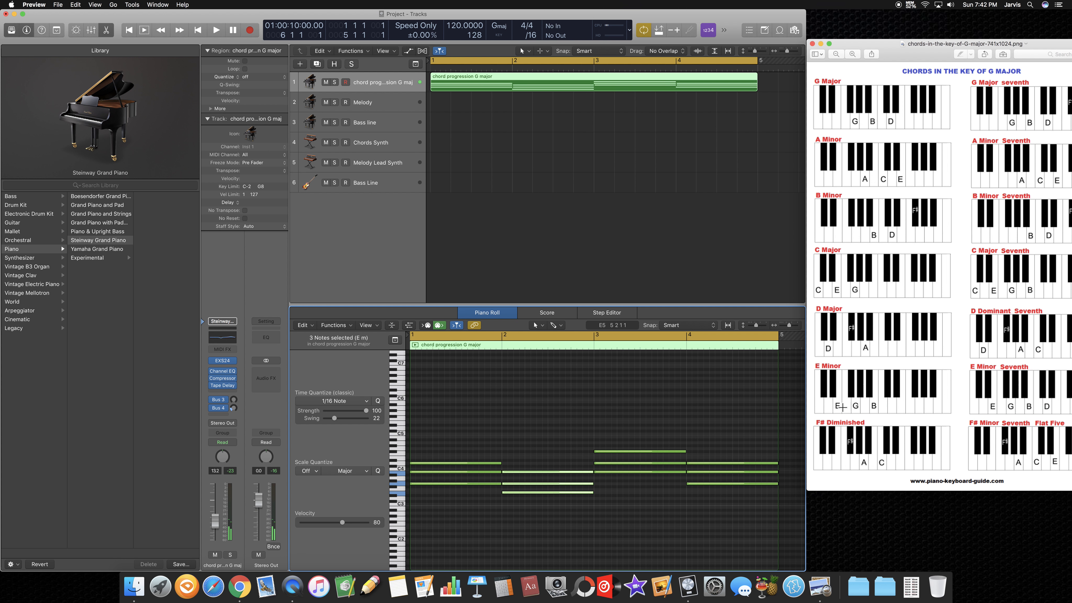
click(546, 487)
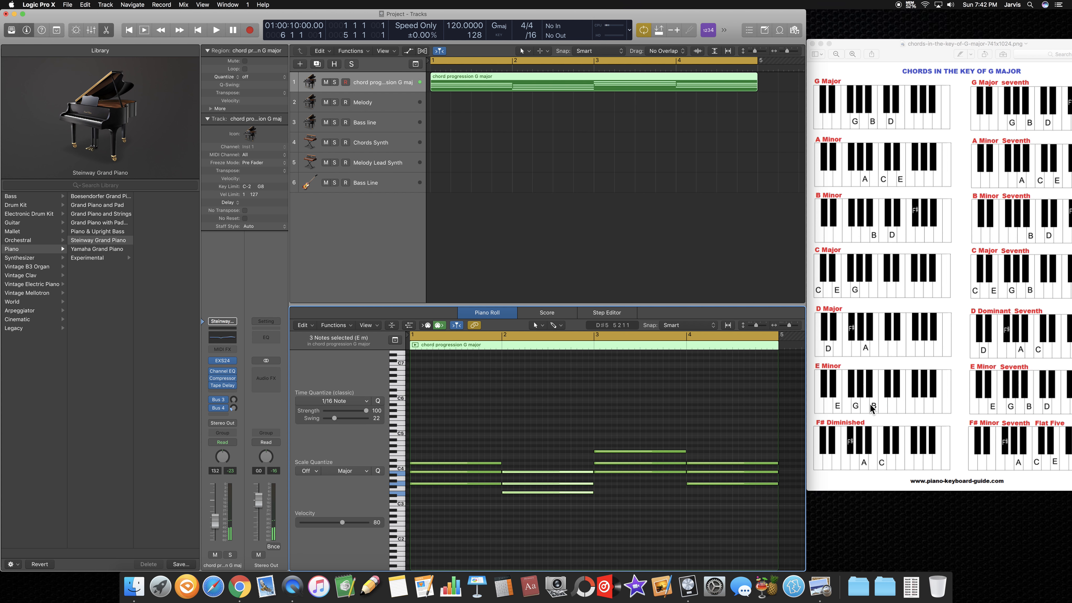
click(519, 474)
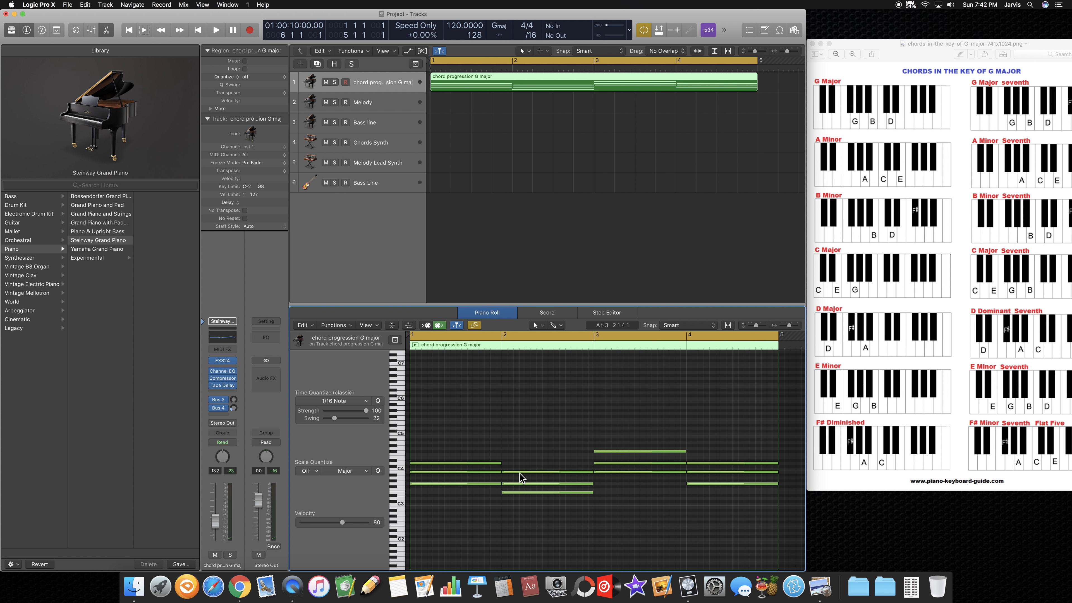
Step: Select the three notes of the B minor chord in bar 3 together and audition each one individually
drag(647, 375, 645, 492)
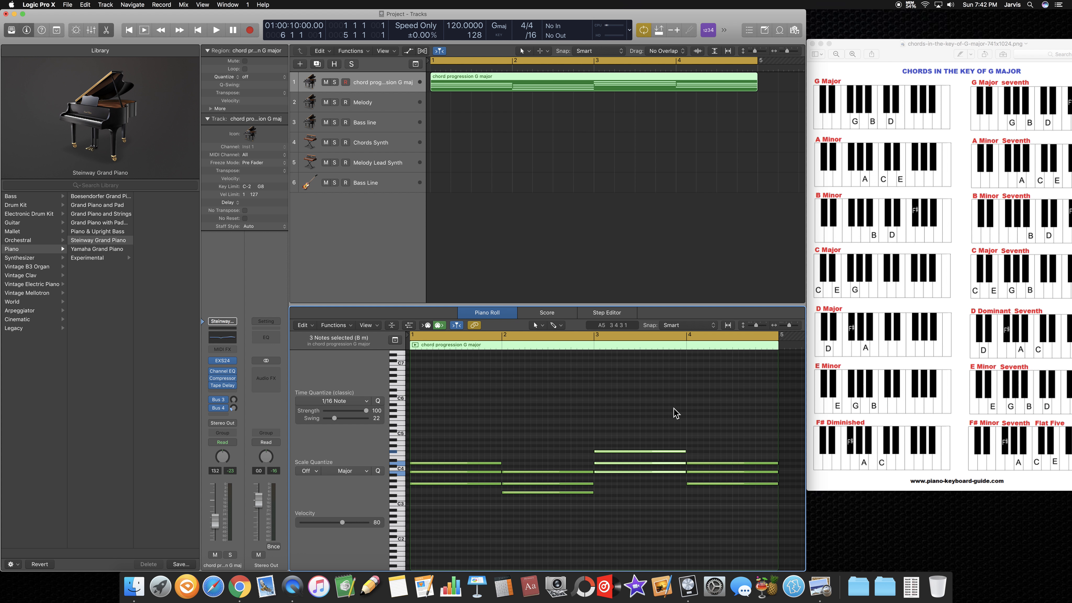
click(620, 472)
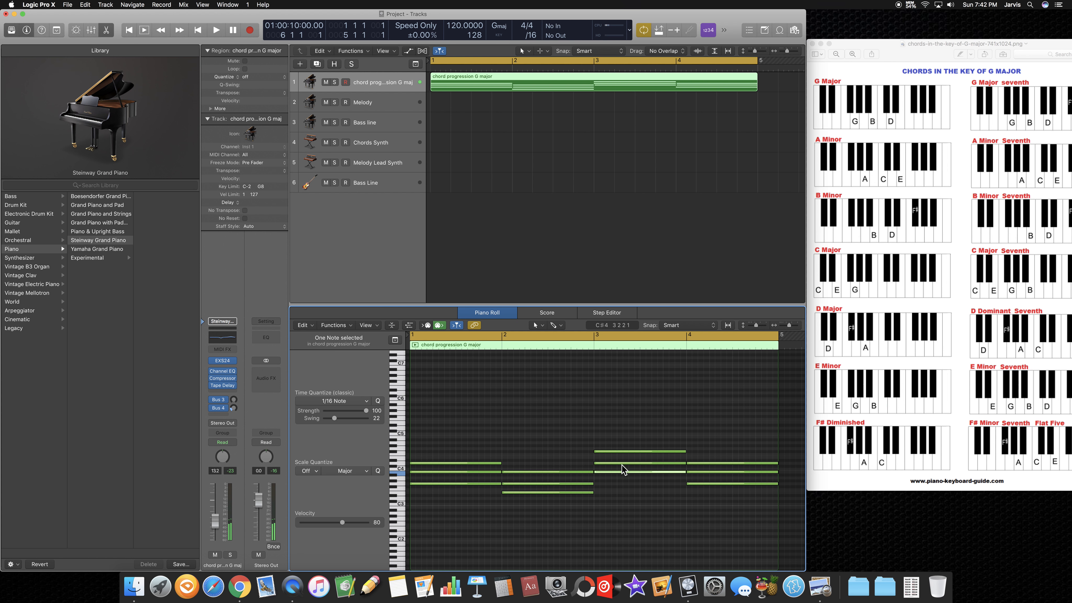
click(621, 464)
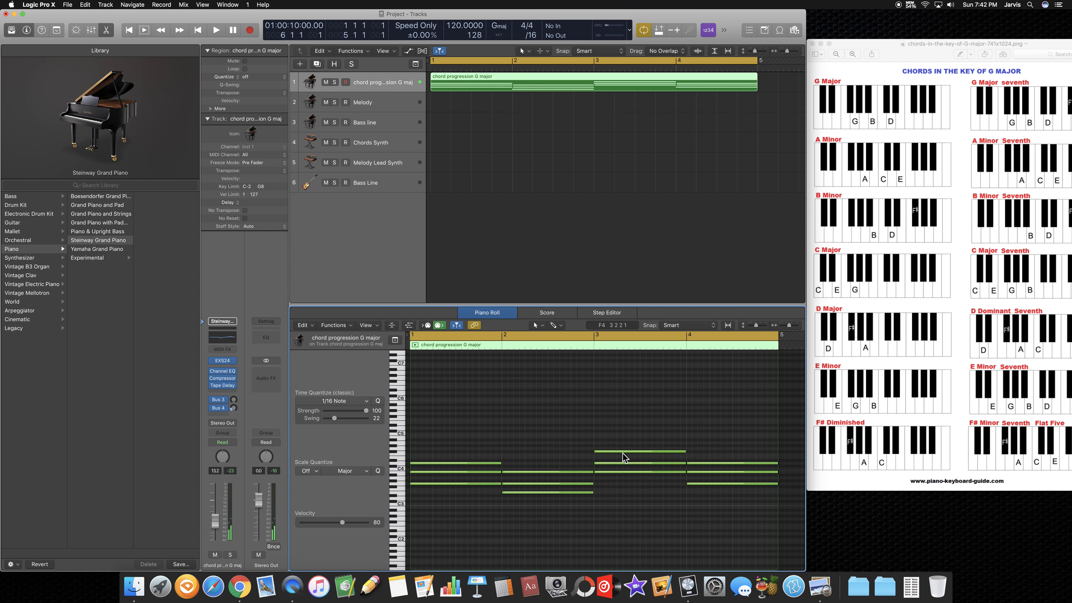
click(627, 451)
Step: Move the chord chart window from beside the project to over the middle of it
drag(882, 43, 434, 65)
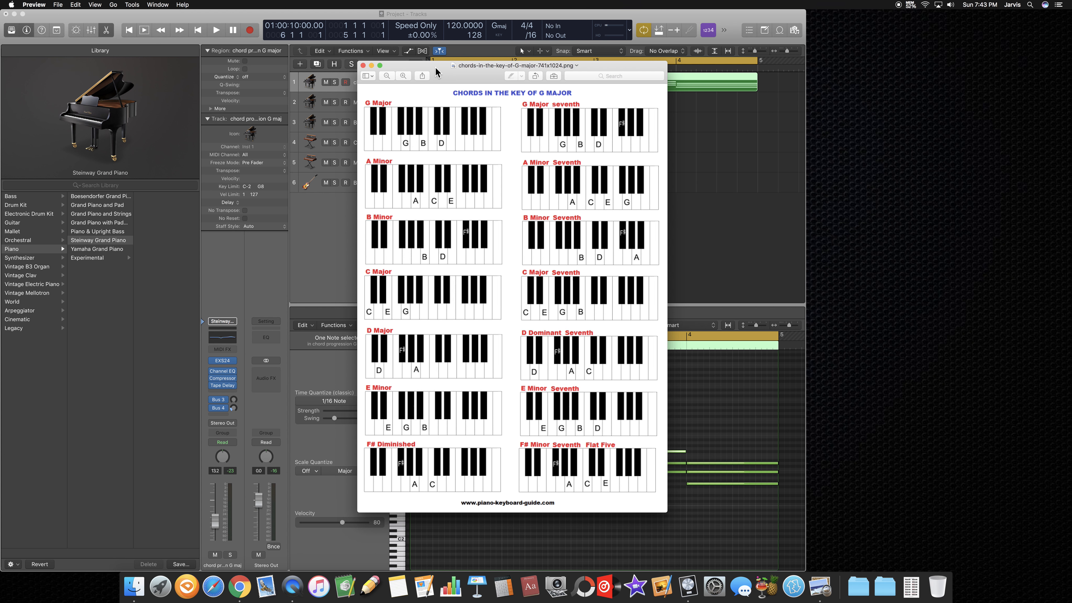
Step: Move the chord chart window beside the project and play back the chord progression region
drag(439, 78, 876, 70)
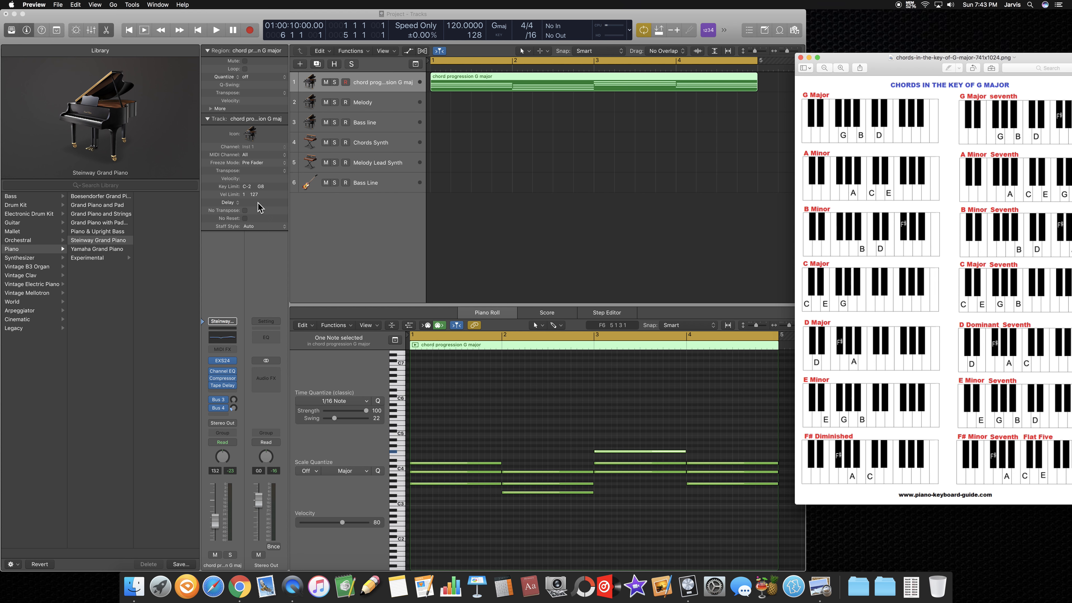
click(214, 32)
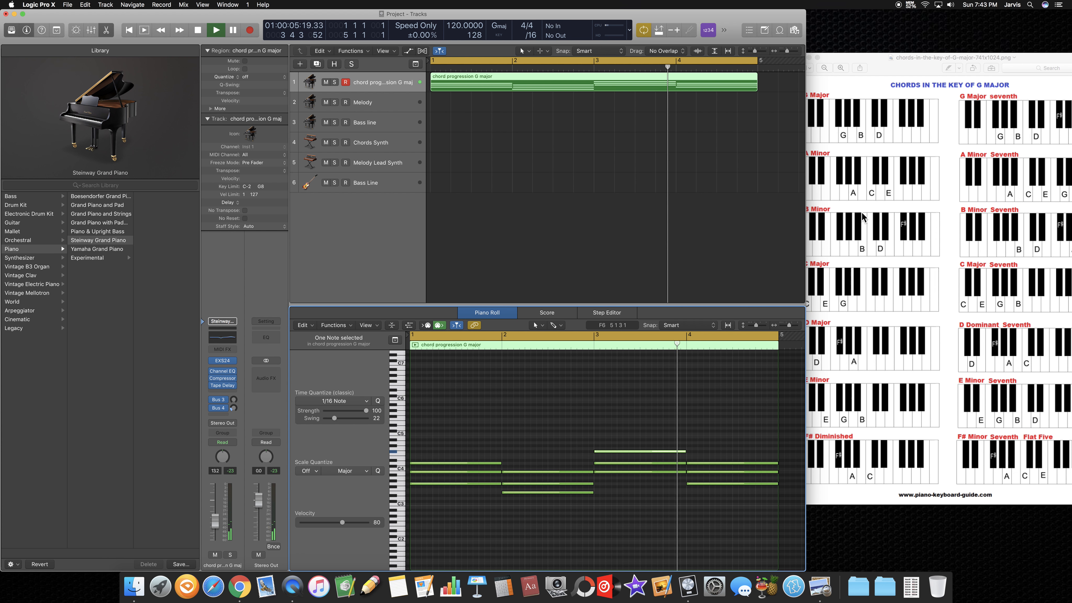
key(space)
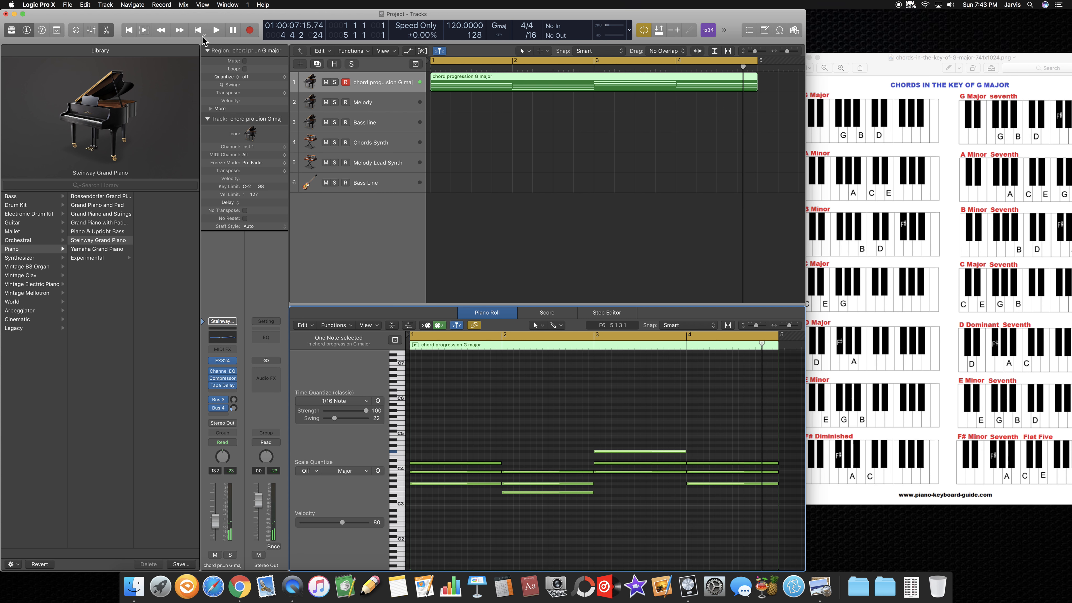
Step: Copy the chord progression region from the first track and paste it onto the Melody track at bar 1
right_click(457, 78)
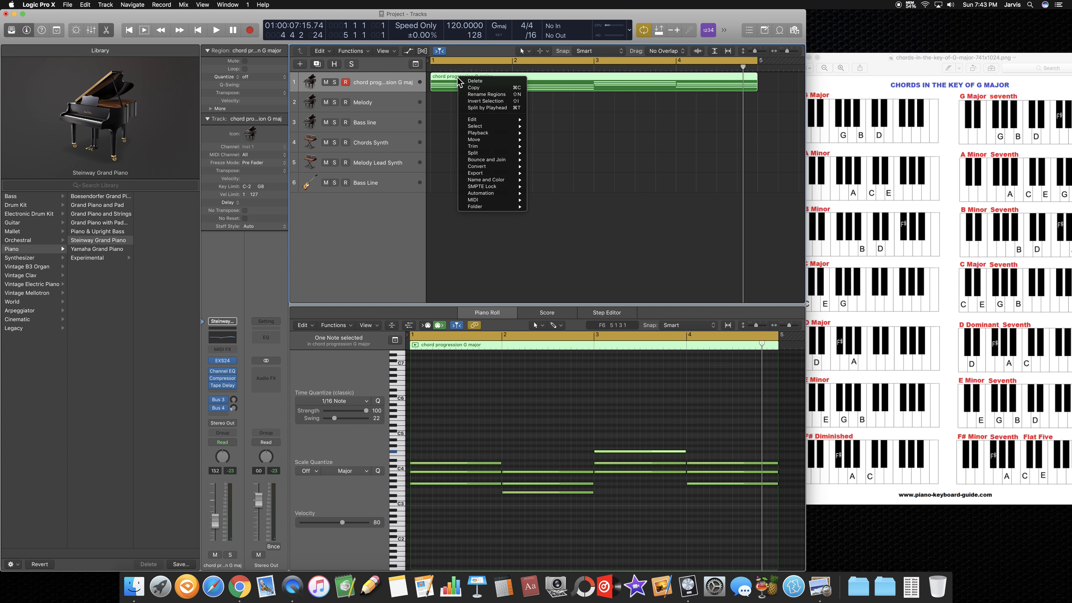
click(491, 88)
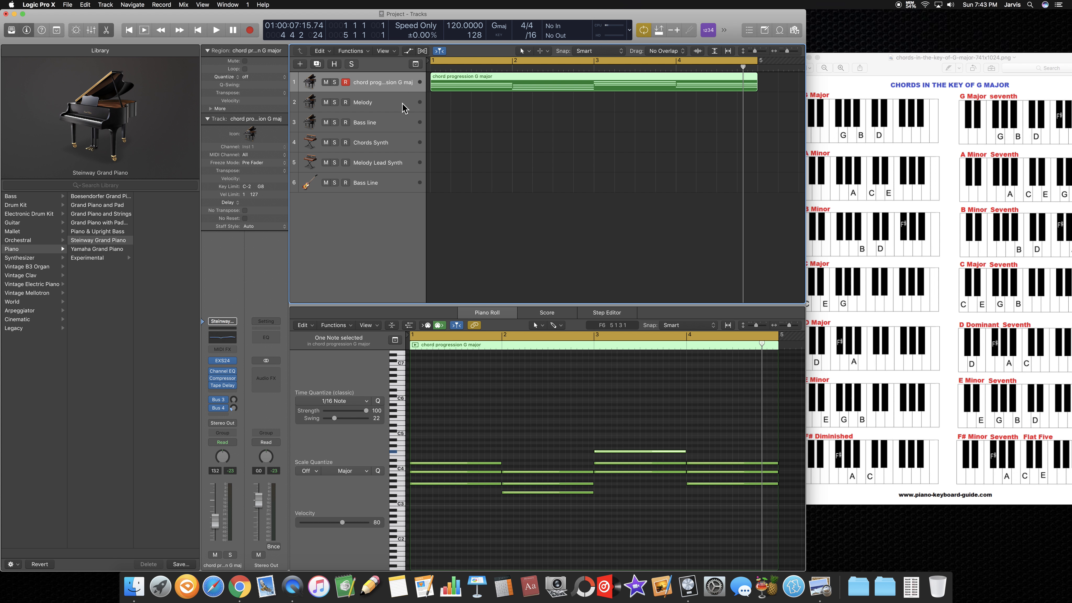
click(405, 104)
click(198, 30)
right_click(446, 103)
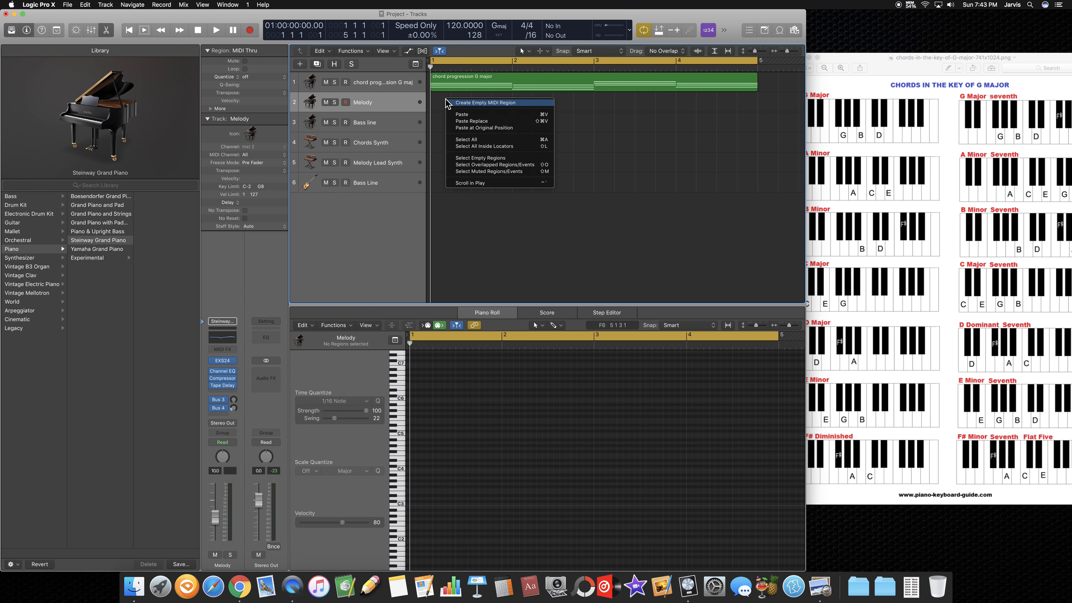
click(455, 113)
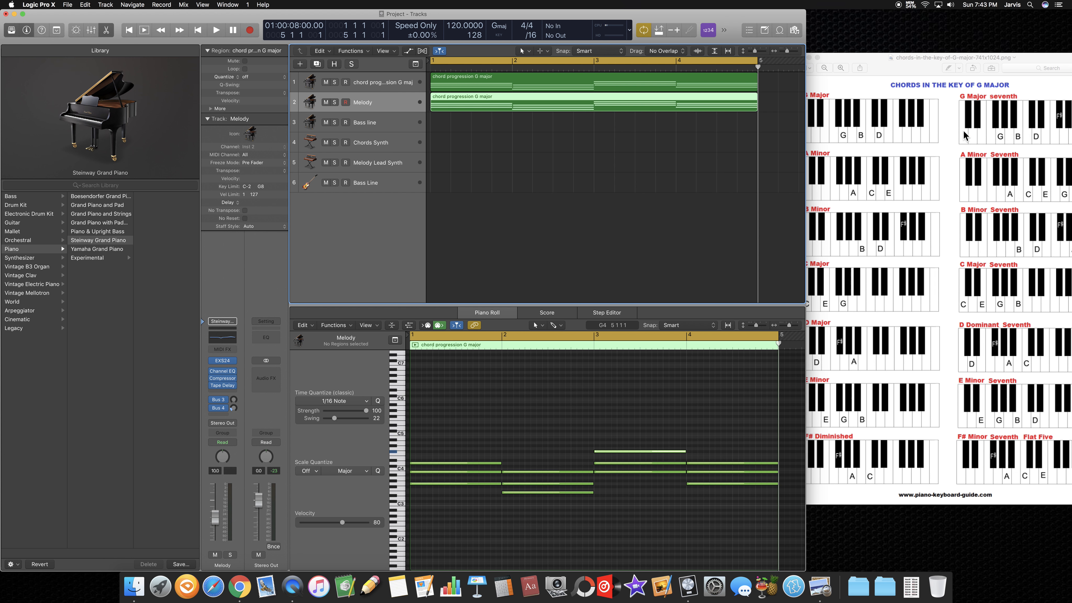
Step: Consult the G major chord chart and compare the original chord progression region with its copy on the Melody track
click(955, 127)
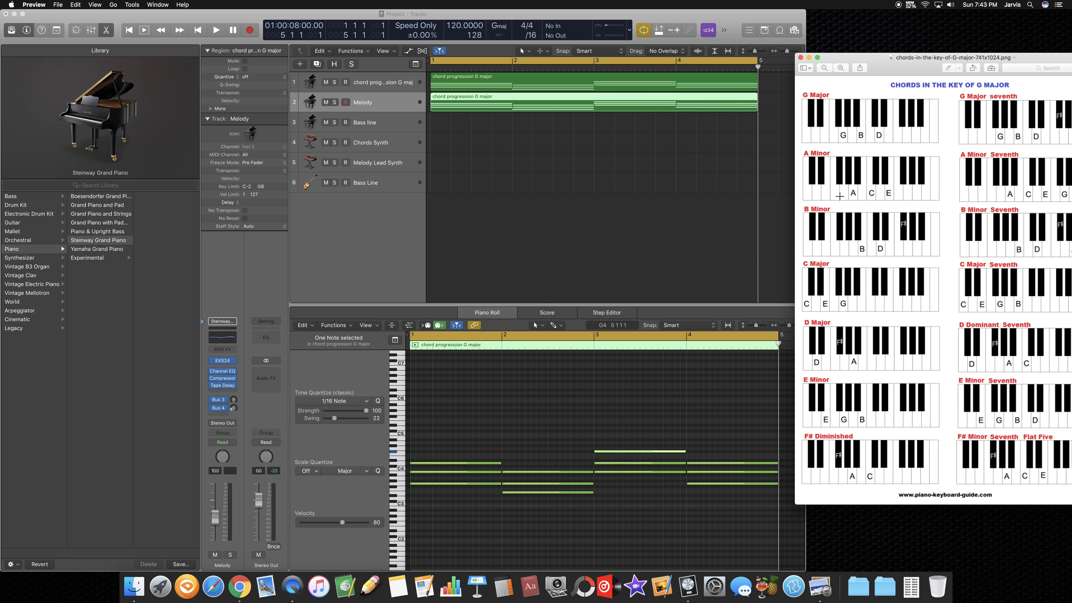
click(463, 82)
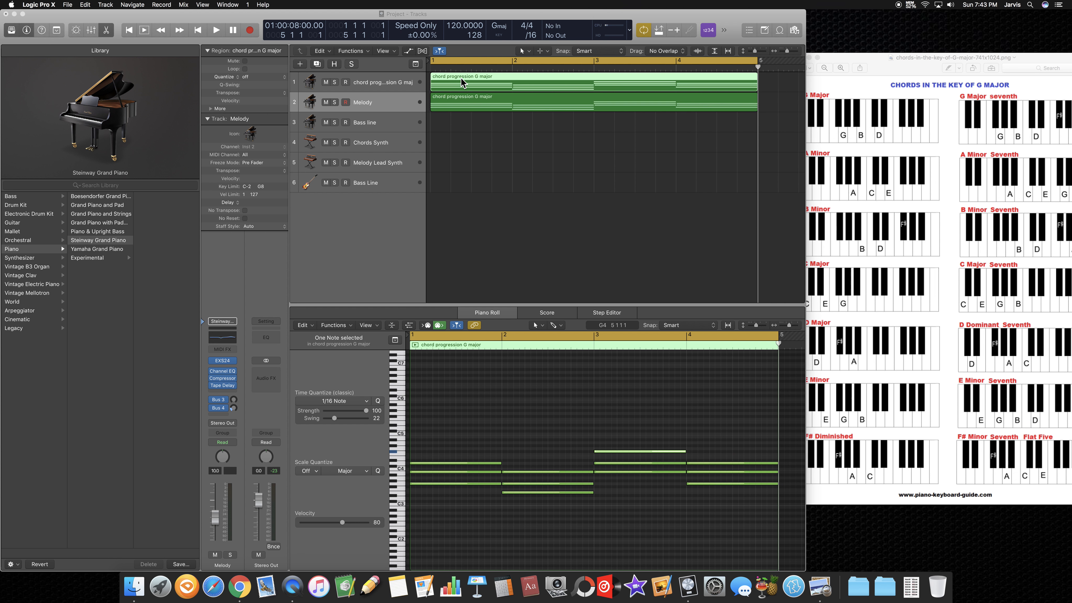
click(549, 104)
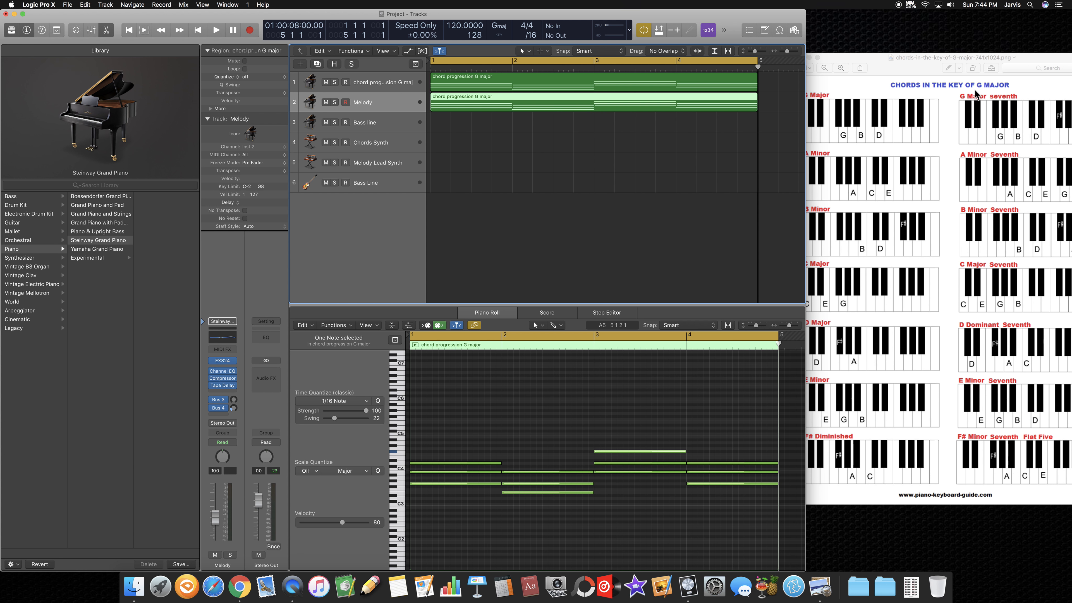
click(873, 56)
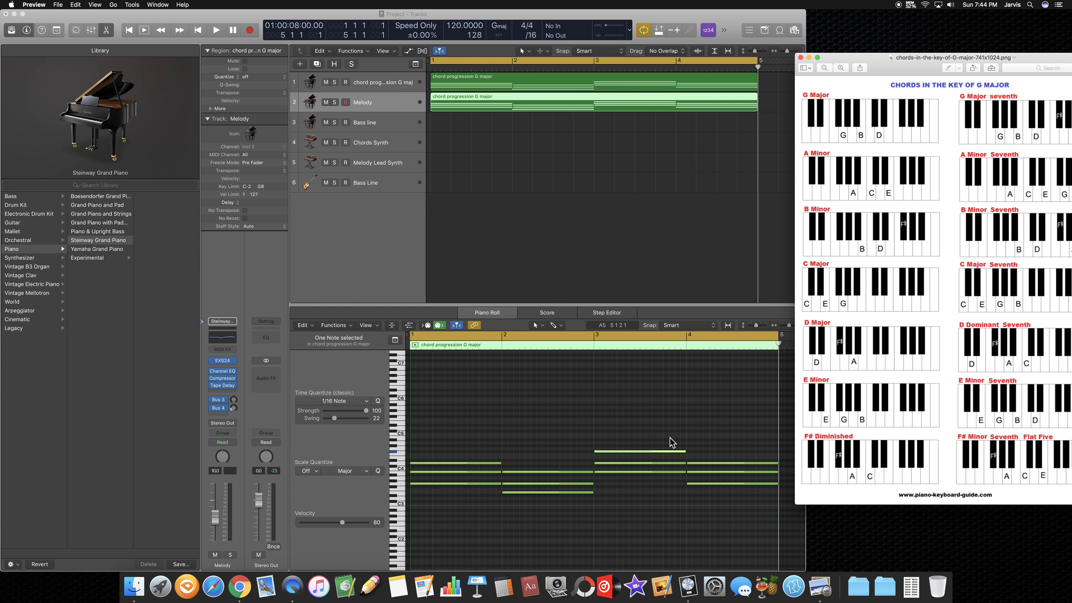
Step: Select all 12 notes in the copied region on the Melody track and move them up one octave
click(498, 468)
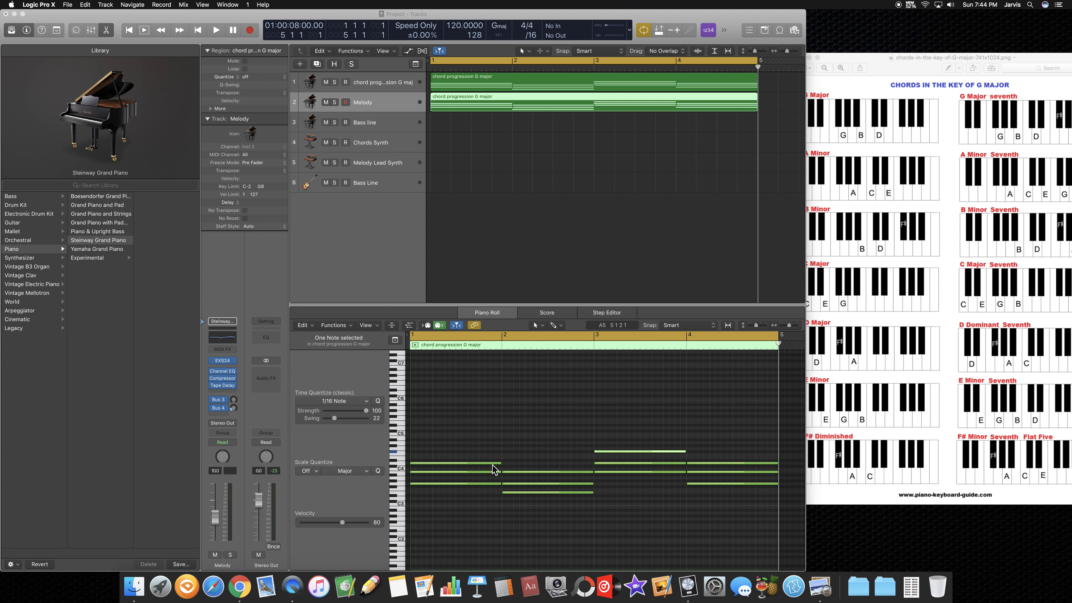
drag(469, 507, 739, 444)
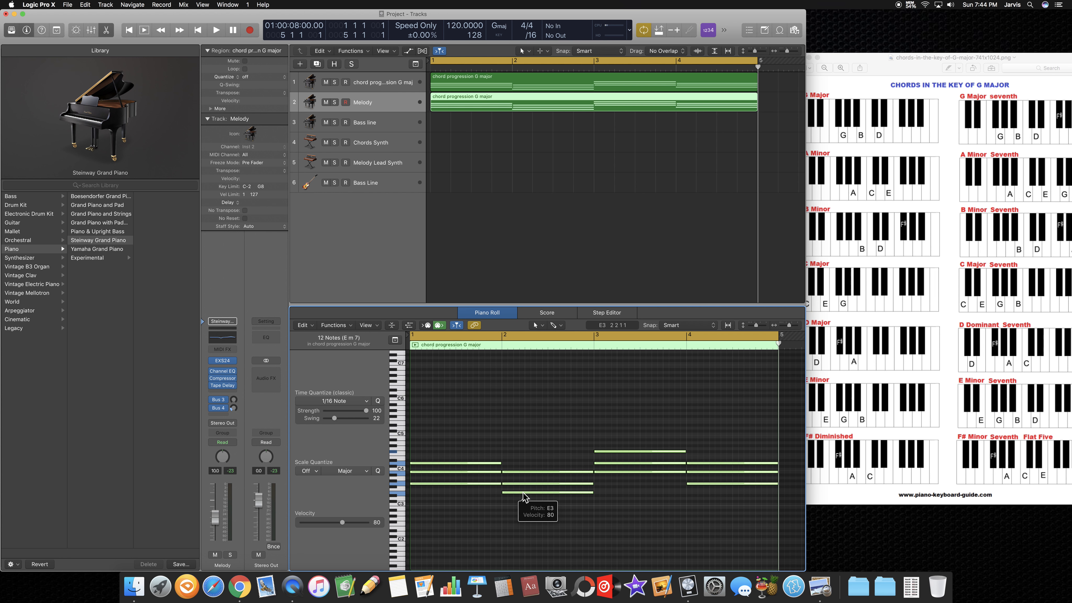
click(523, 493)
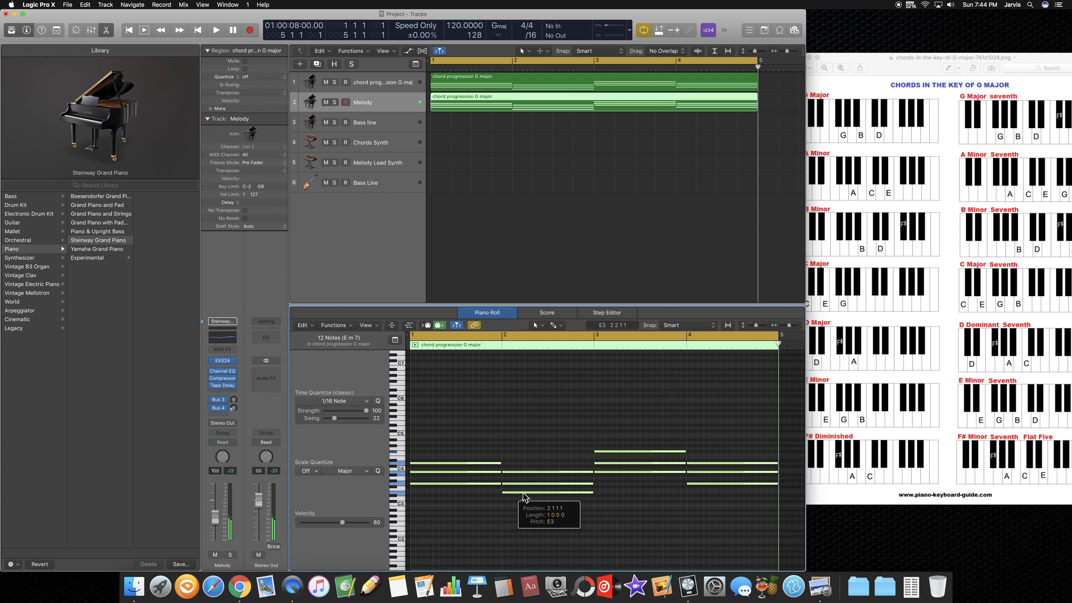
drag(522, 493, 522, 492)
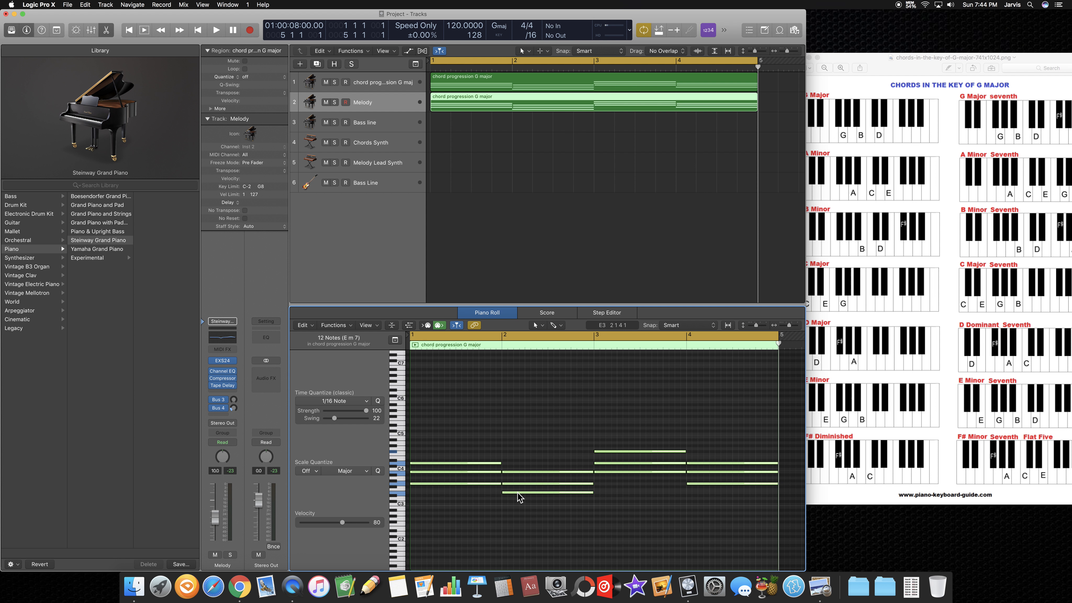
mouse_move(517, 492)
drag(518, 493, 517, 457)
click(511, 505)
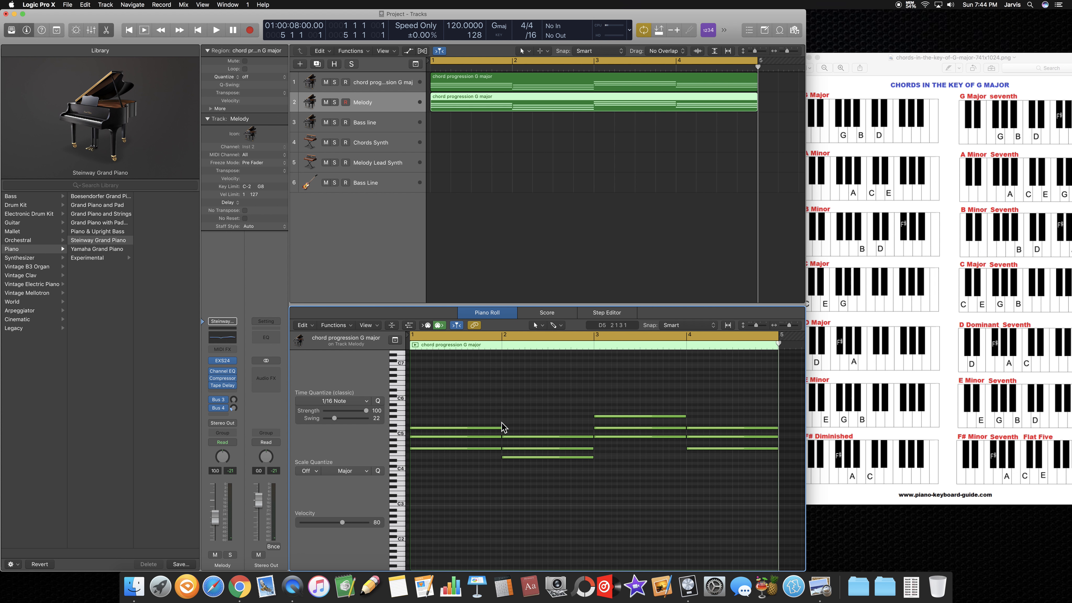
Step: Compare the two regions, and shorten and stagger the three bar 1 chord notes of the Melody copy so they follow one another
click(483, 78)
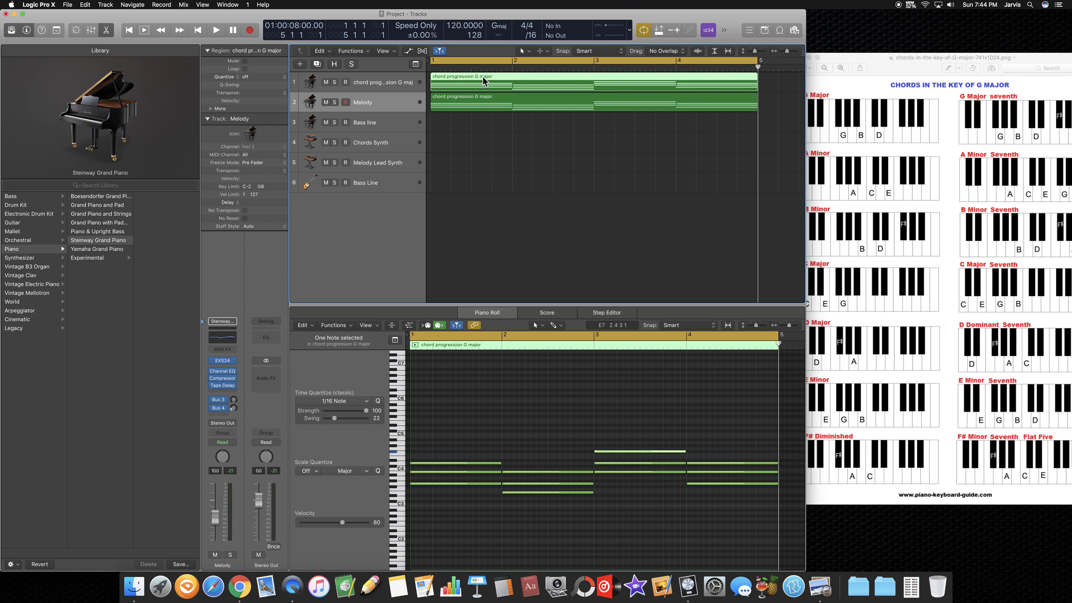
click(485, 101)
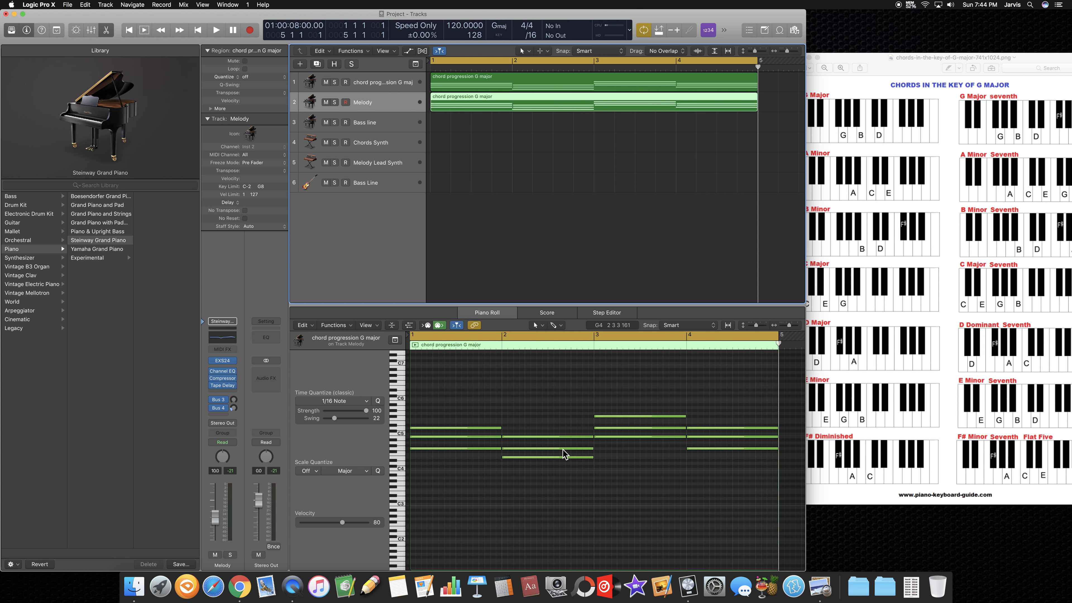
drag(499, 427, 424, 437)
drag(499, 436, 414, 437)
click(429, 441)
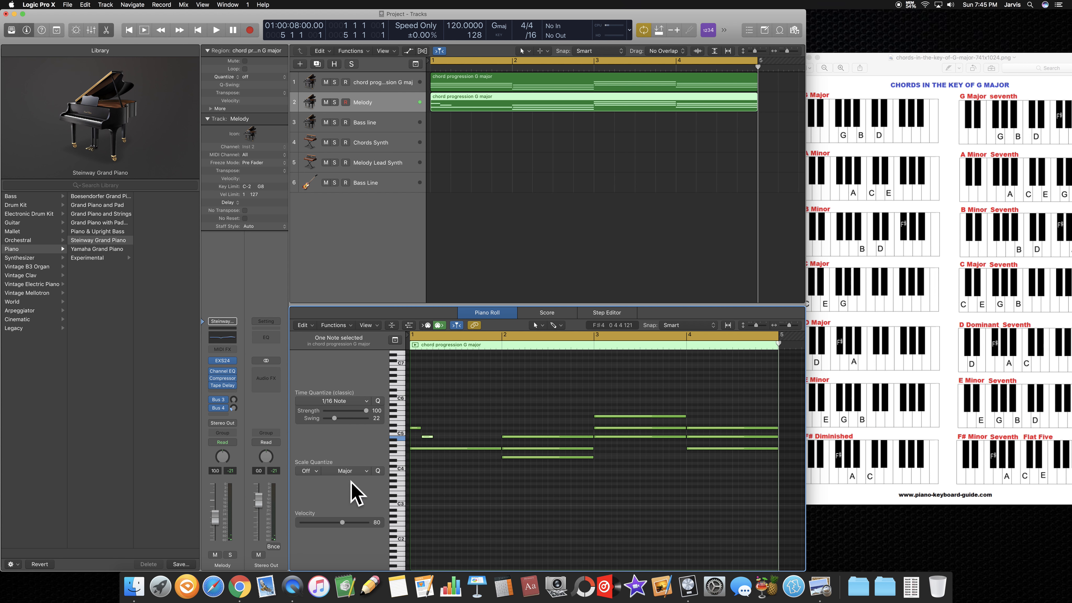
drag(414, 448, 433, 448)
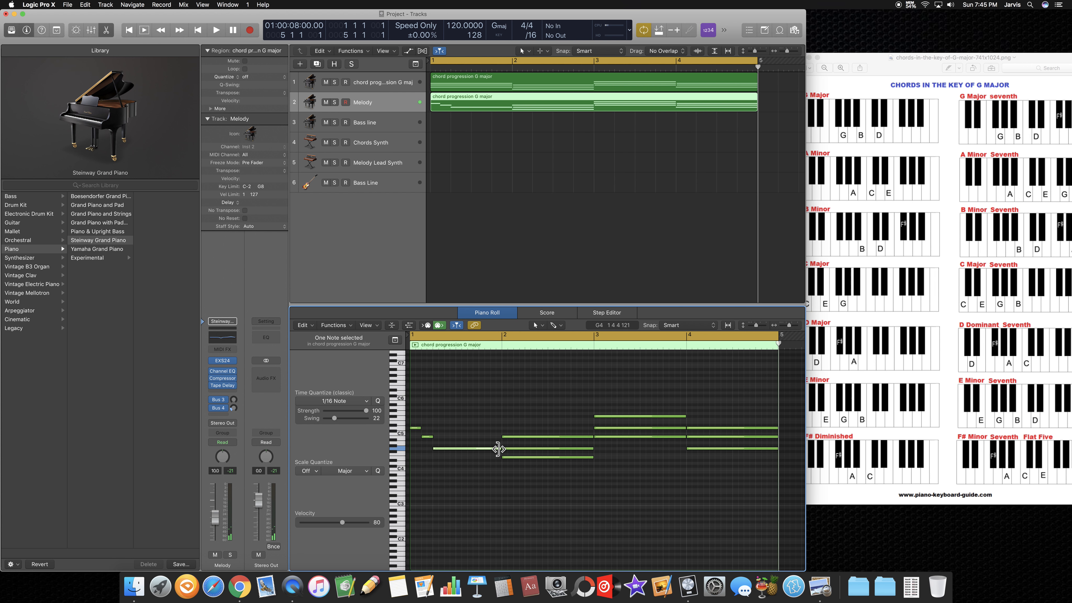
drag(500, 449, 452, 464)
Step: Add two short notes around beat 3 of bar 1 in the Melody copy and adjust their pitches
click(458, 425)
drag(474, 424, 462, 431)
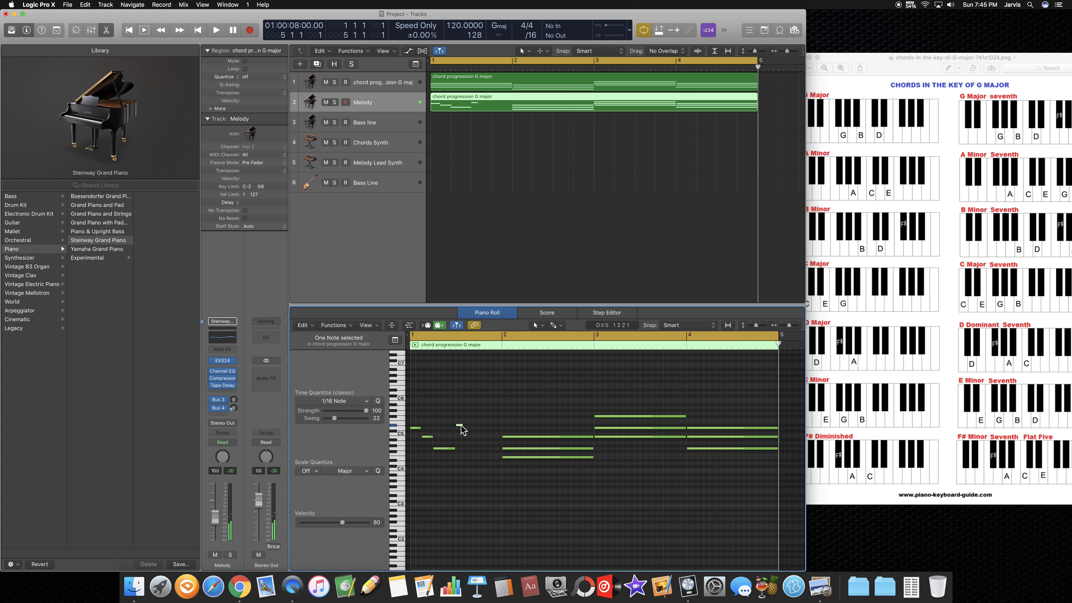
drag(461, 426, 461, 422)
click(463, 454)
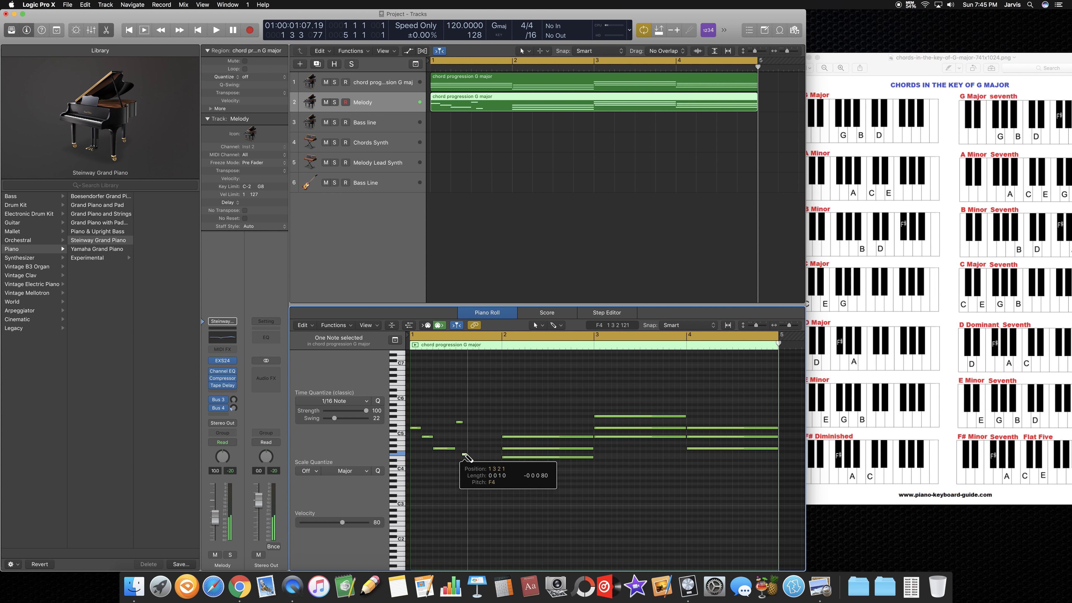
drag(465, 455, 443, 454)
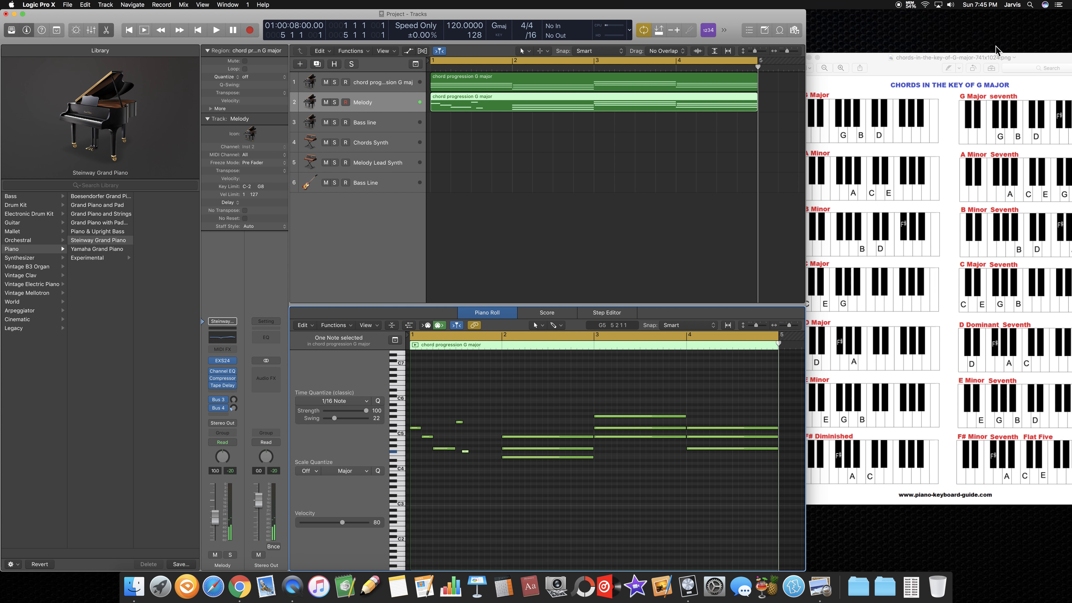
Step: Delete the edited chord progression copy from the Melody track
click(999, 86)
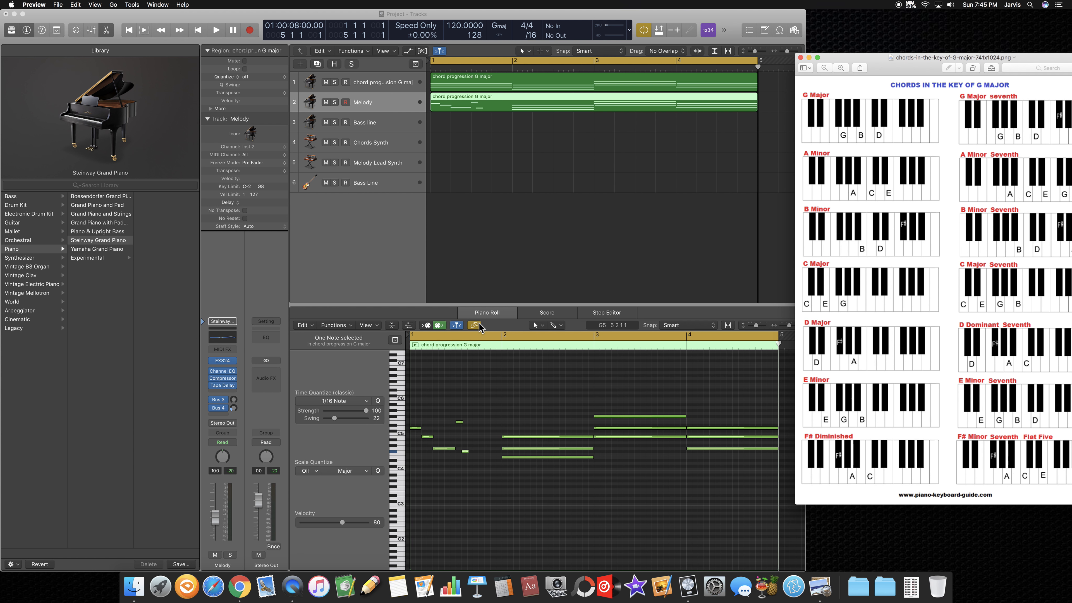
click(468, 96)
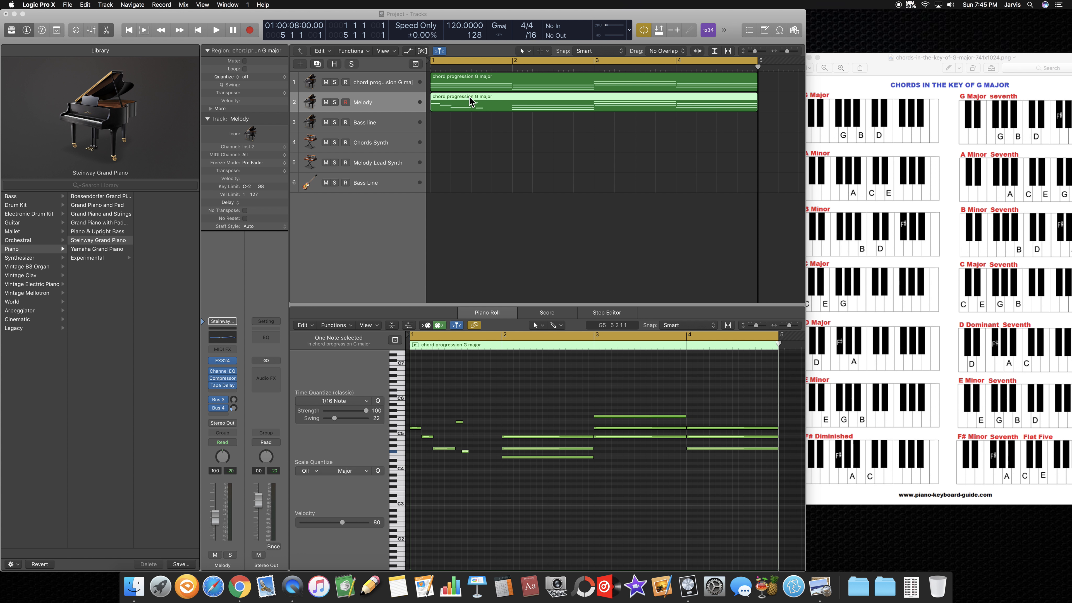
right_click(468, 96)
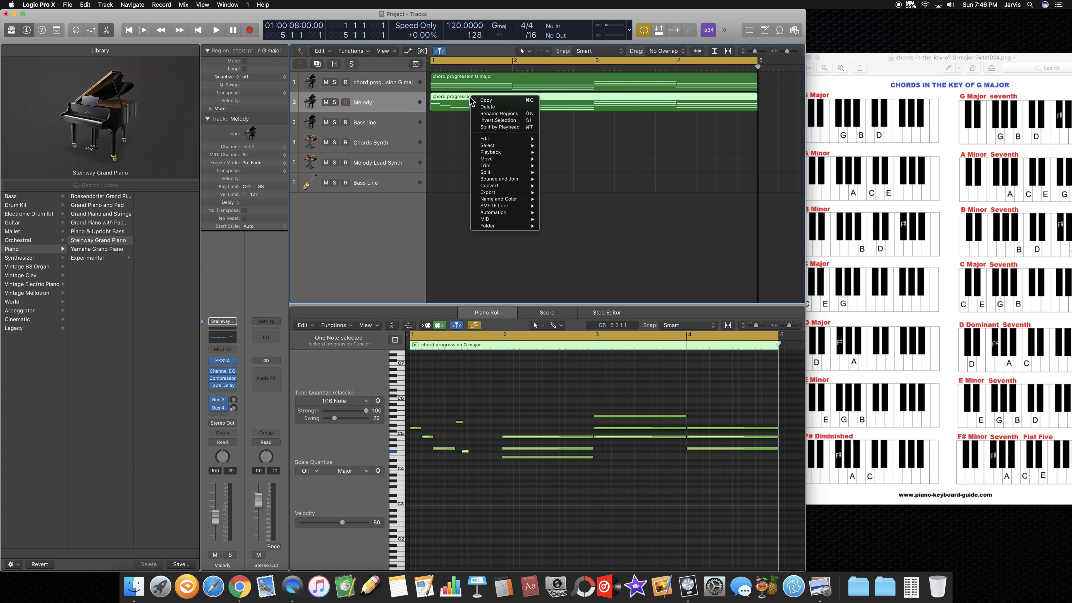
click(492, 109)
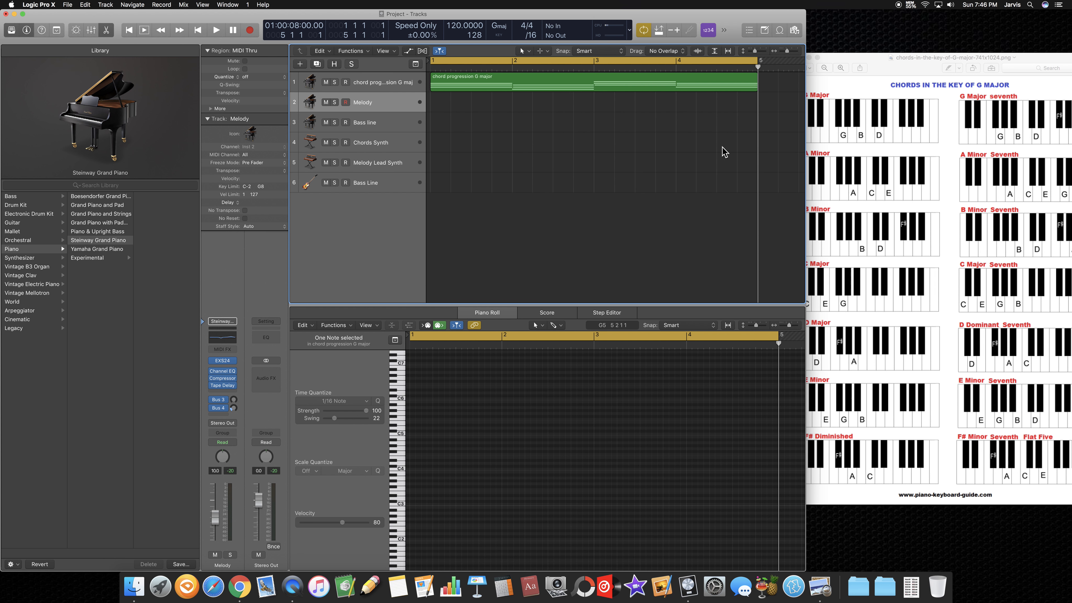
Step: Copy the prepared Melody region from bar 6 and paste it at bar 1 of the Melody track
scroll(723, 152, right, 5)
click(690, 95)
right_click(691, 95)
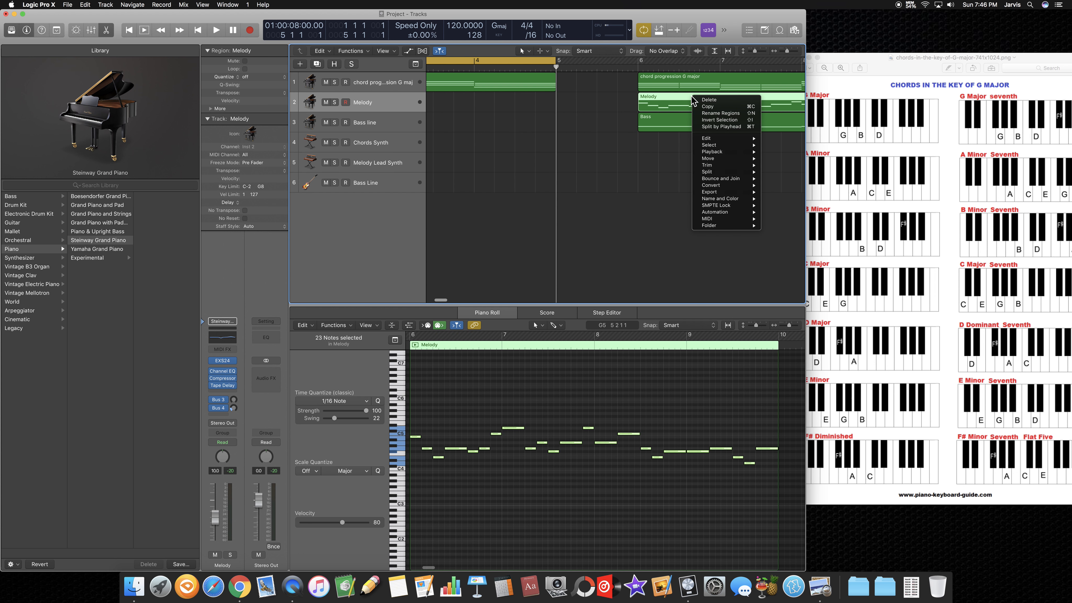
click(719, 109)
key(Return)
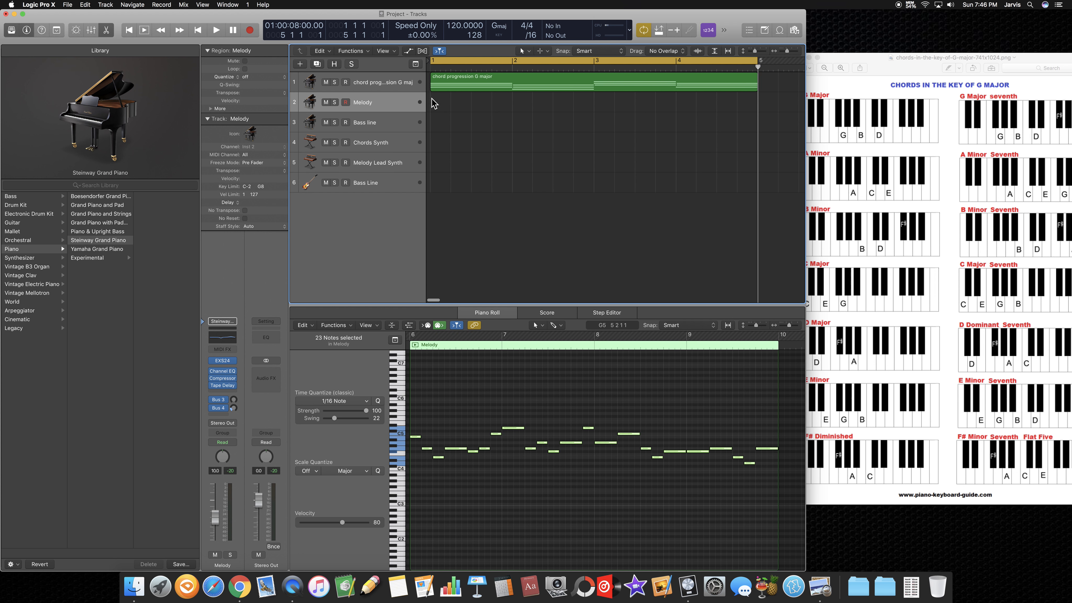
right_click(438, 102)
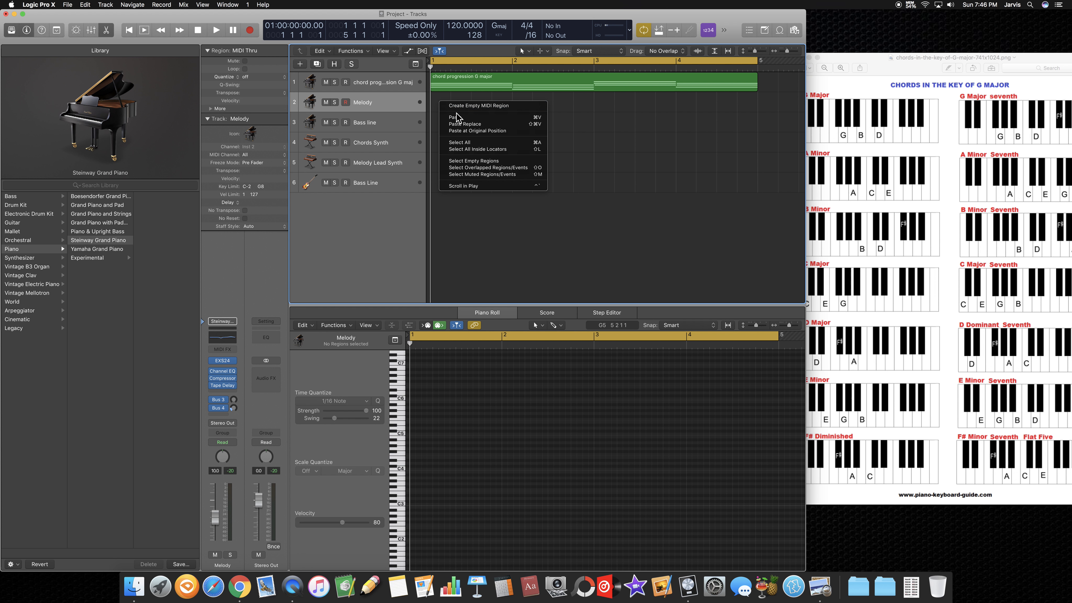
click(459, 121)
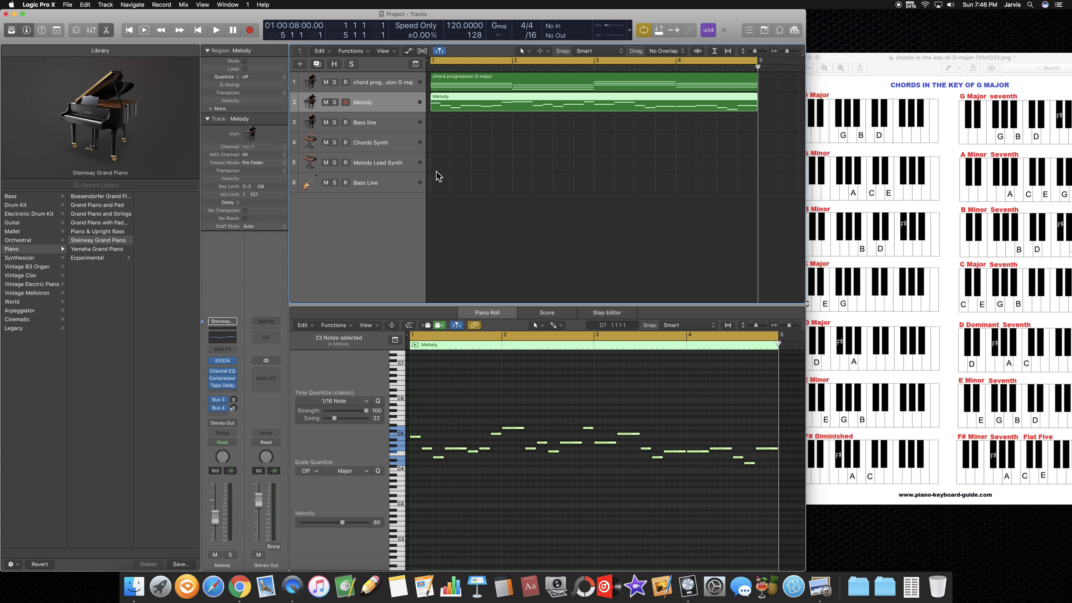
Step: Copy the G major chord progression region and paste it at bar 1 of the Bass line piano track
click(405, 126)
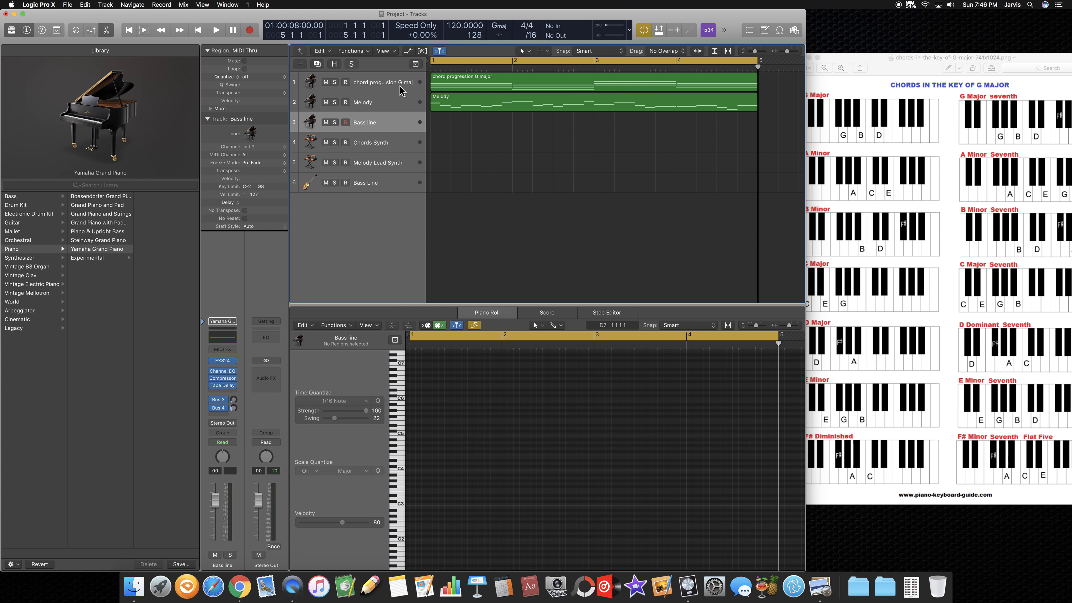
click(471, 85)
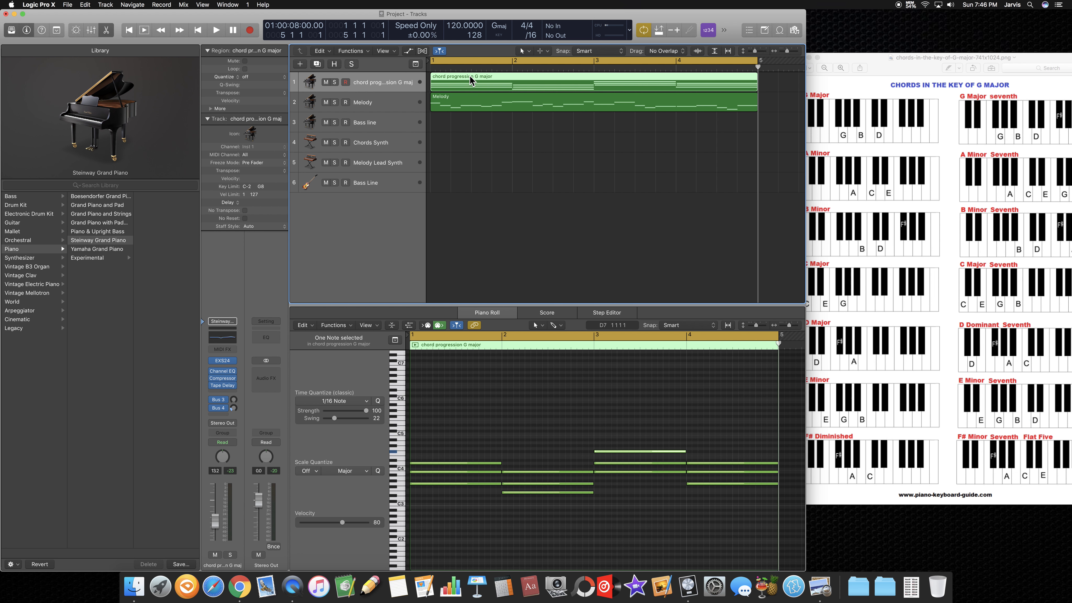
right_click(470, 80)
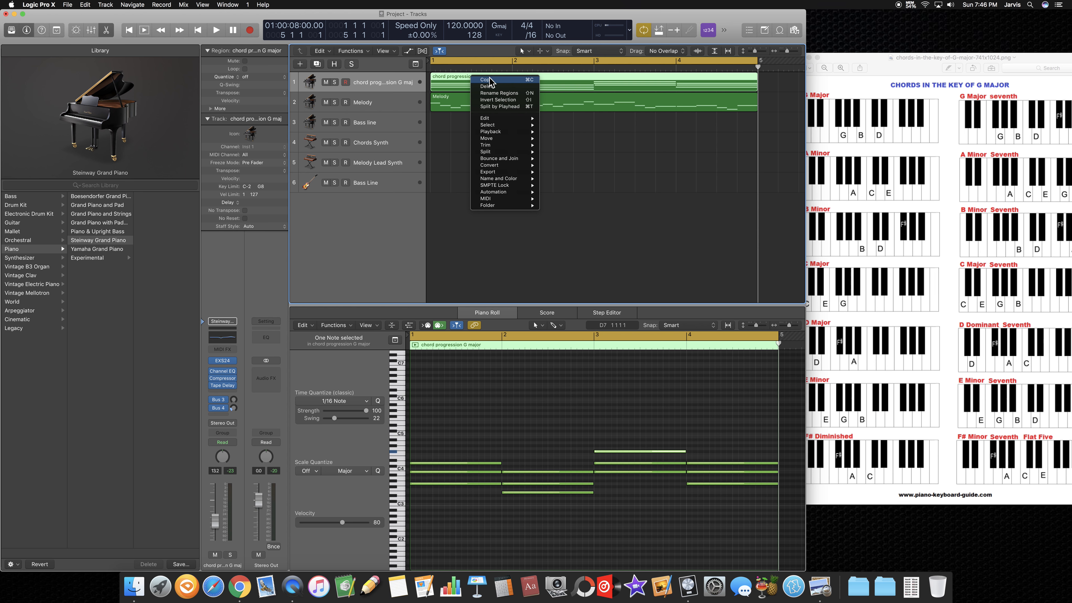
click(435, 113)
click(402, 121)
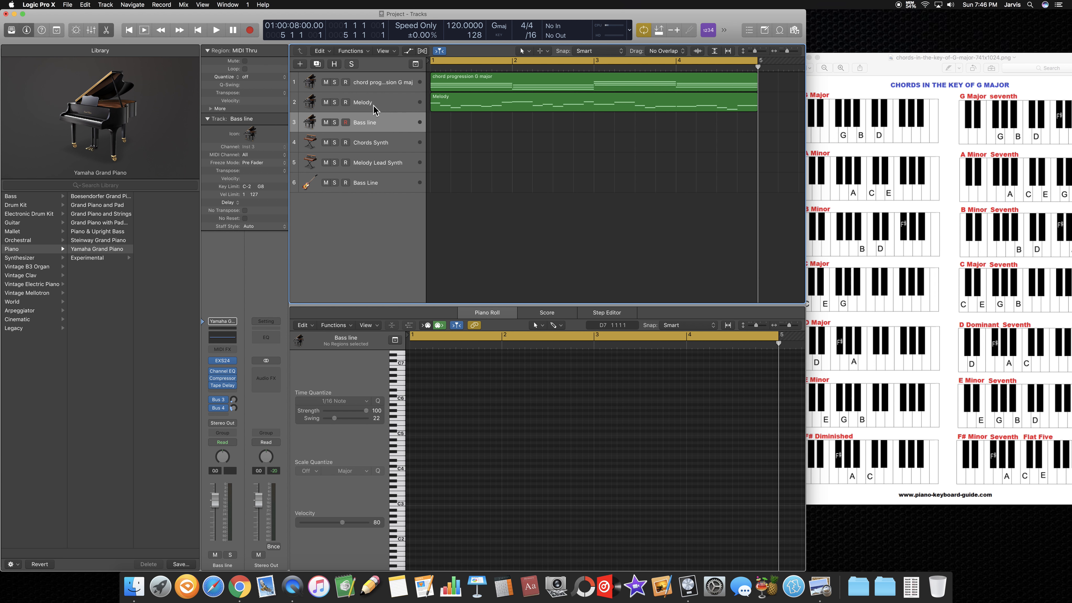
click(199, 32)
right_click(439, 126)
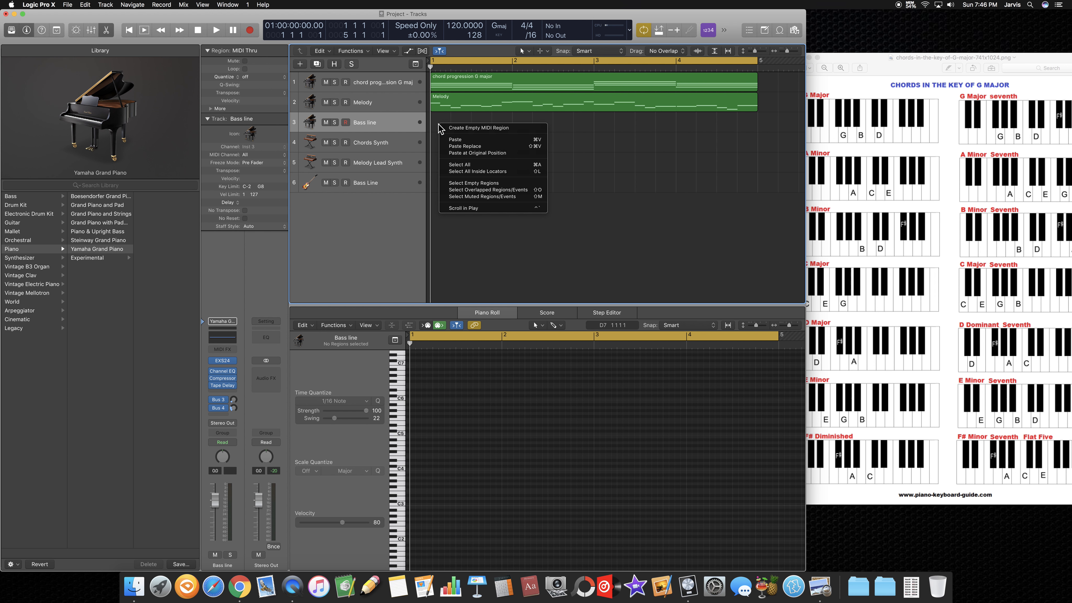
click(451, 140)
click(460, 86)
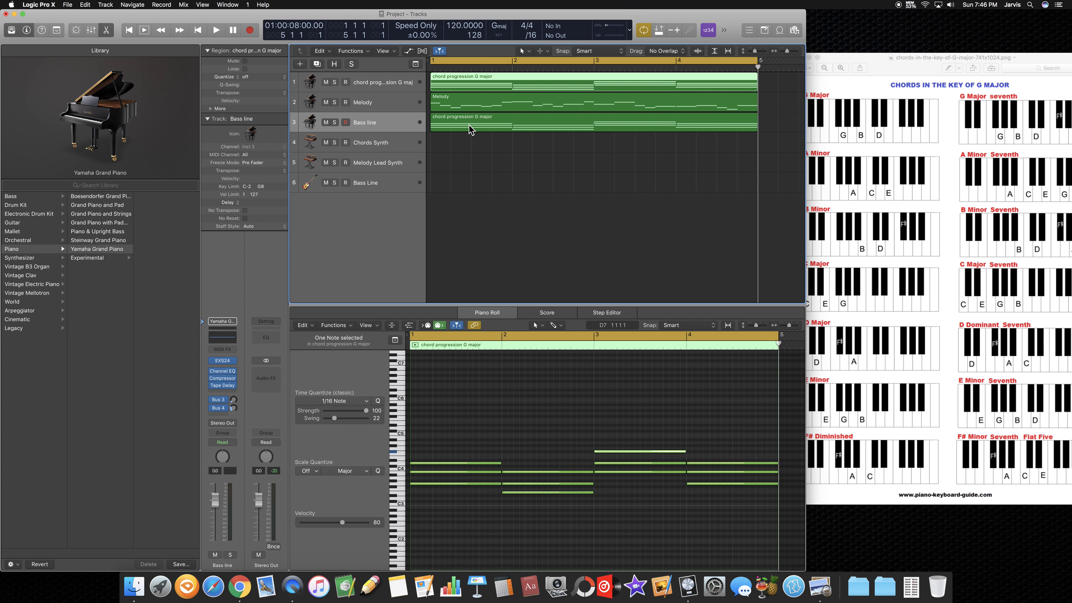
Step: In the Bass line copy, select the lowest note of each of the four chords and move them together down to around C2
click(469, 127)
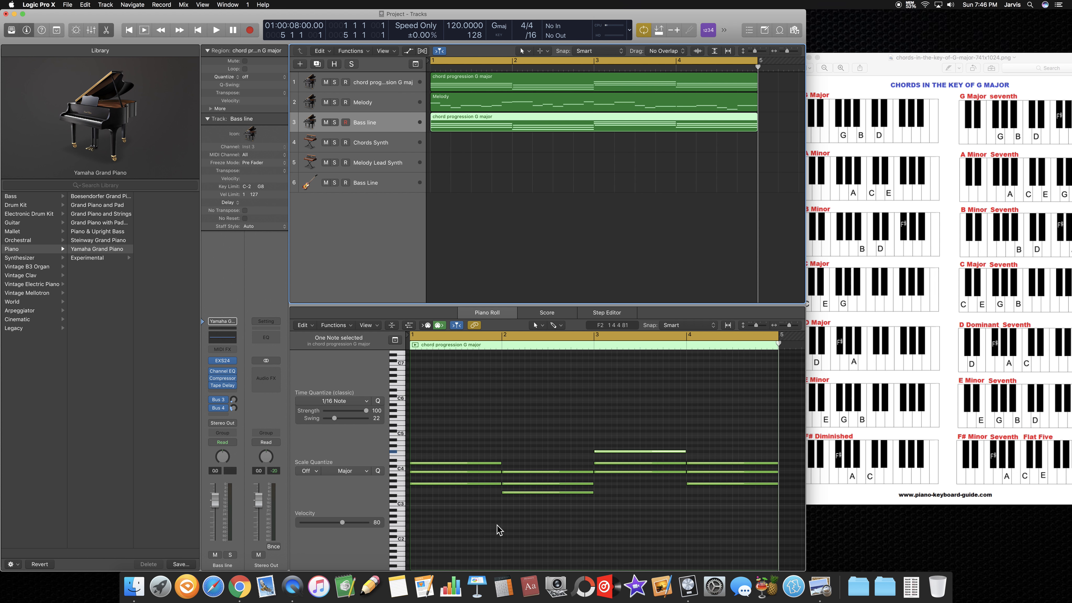
click(481, 484)
click(513, 492)
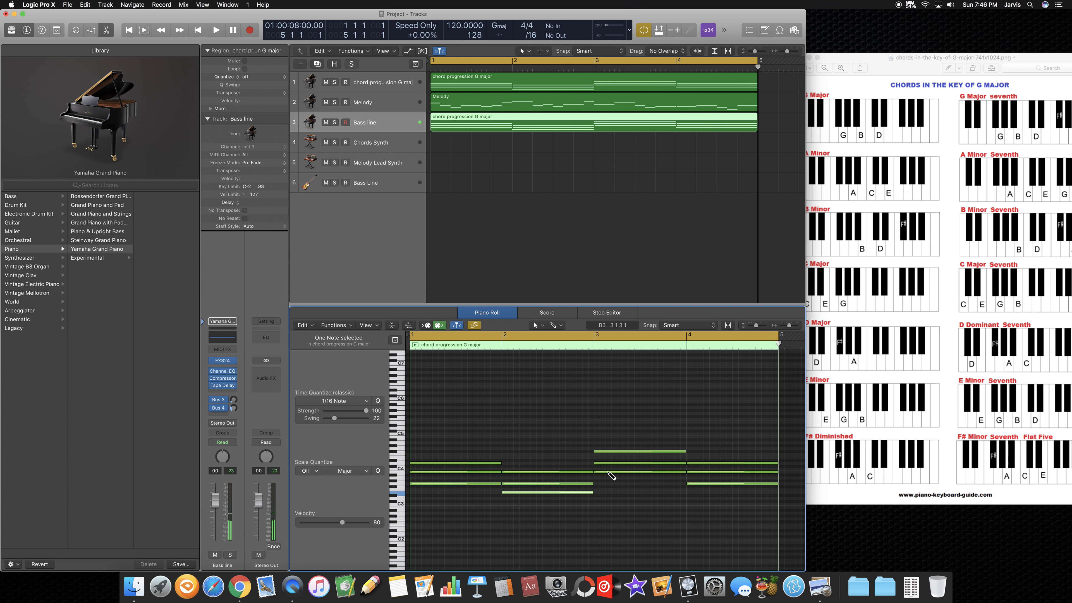
shift+click(479, 483)
shift+click(640, 472)
shift+click(697, 483)
scroll(575, 518, down, 1)
scroll(574, 520, down, 4)
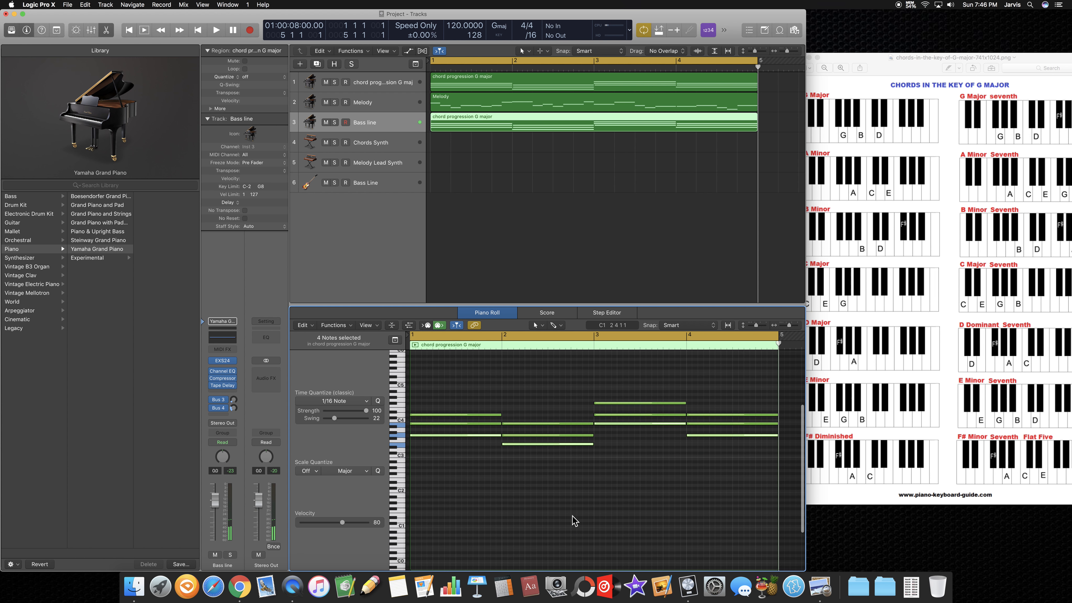
mouse_move(533, 443)
mouse_down()
mouse_move(531, 460)
mouse_move(531, 436)
mouse_up()
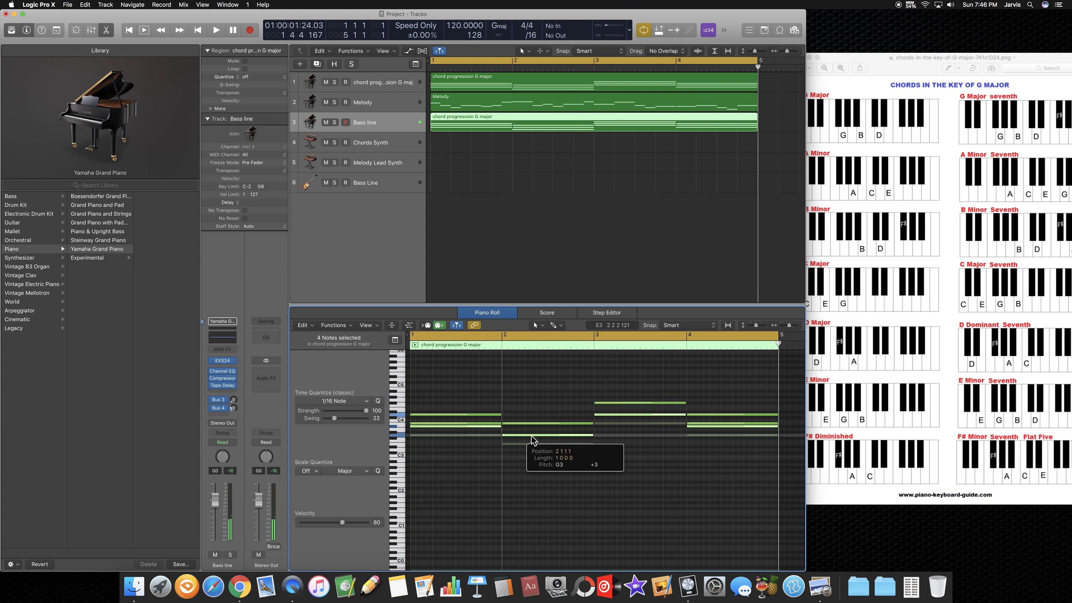
drag(531, 435, 531, 508)
Step: Delete the eight upper chord notes from the Bass line copy, keeping only the lowered bass notes
click(709, 455)
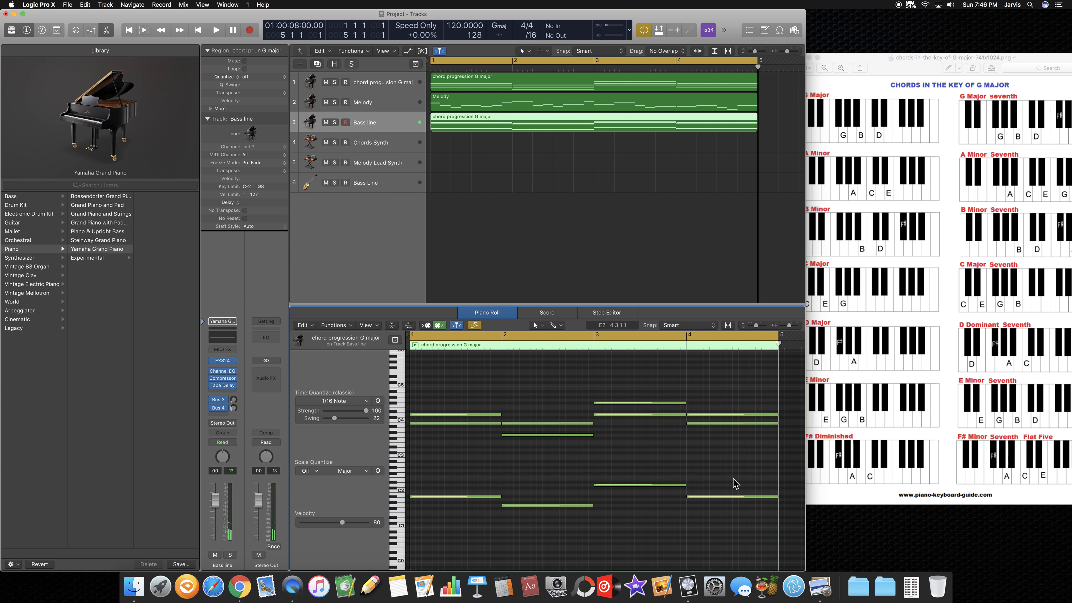
drag(742, 445, 483, 412)
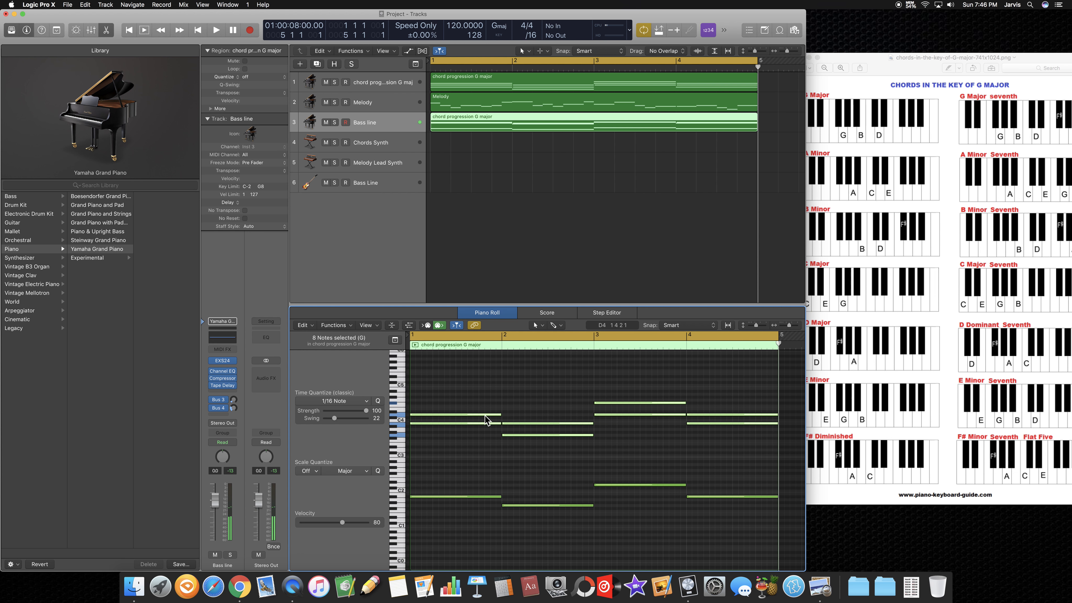
right_click(485, 415)
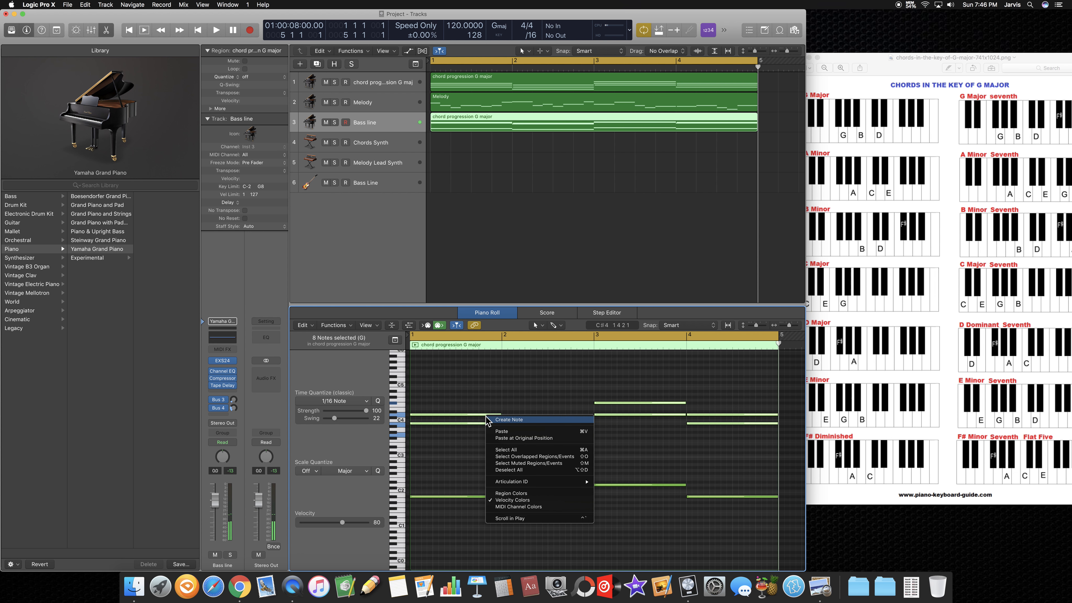
right_click(461, 417)
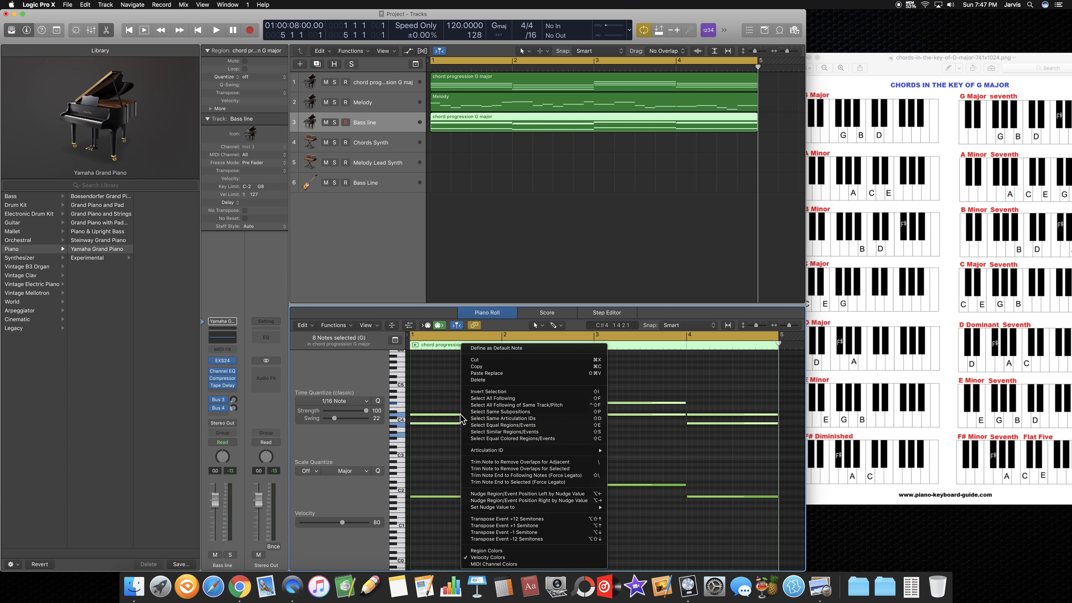
click(480, 384)
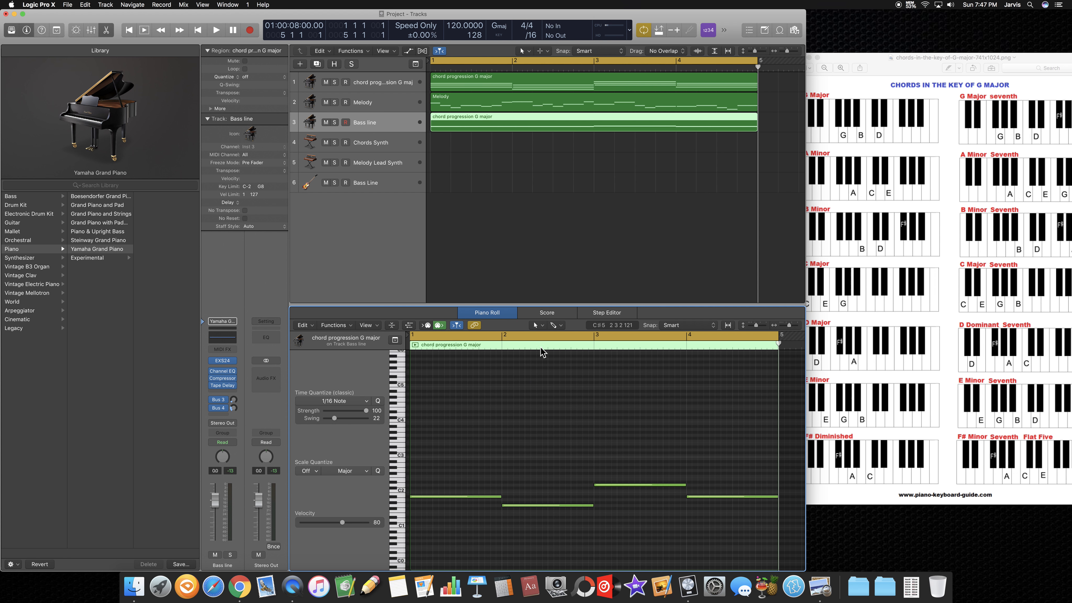
click(483, 238)
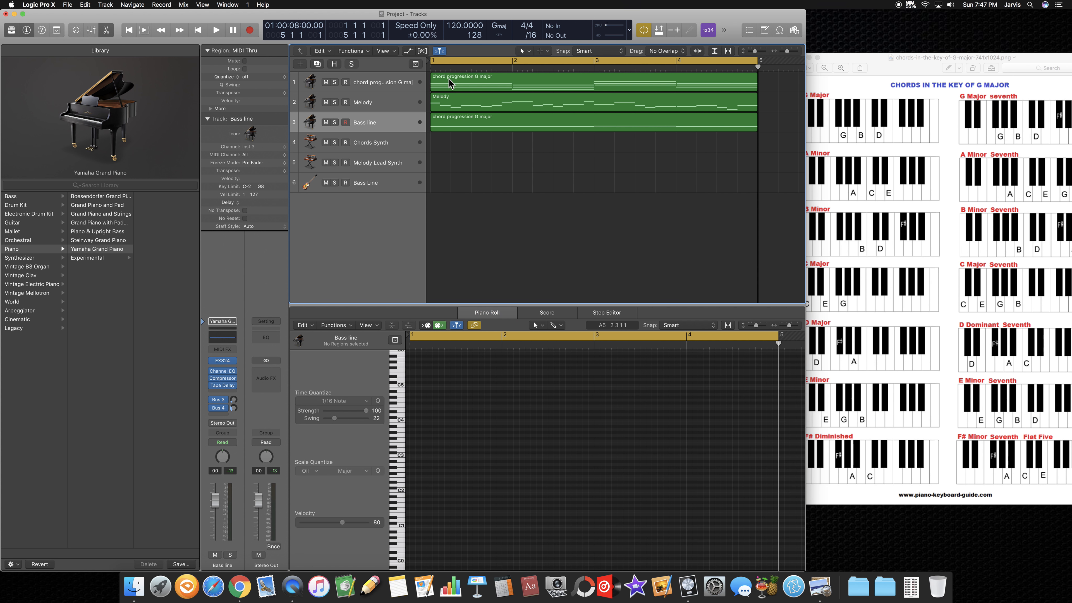
Step: Compare the chord progression, Melody and Bass line notes with the G major chord chart
click(408, 84)
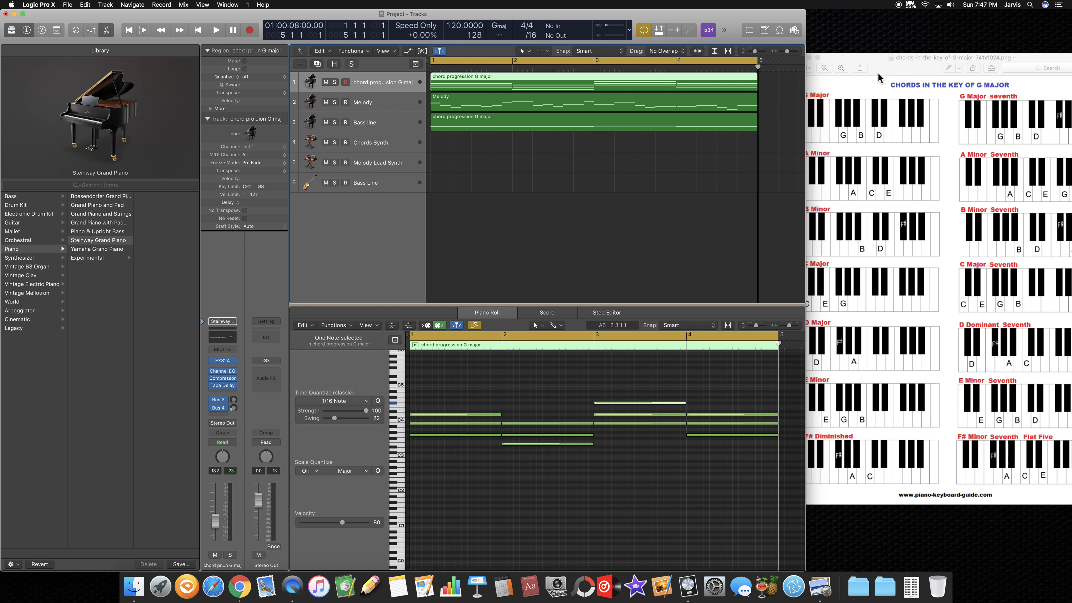
click(874, 125)
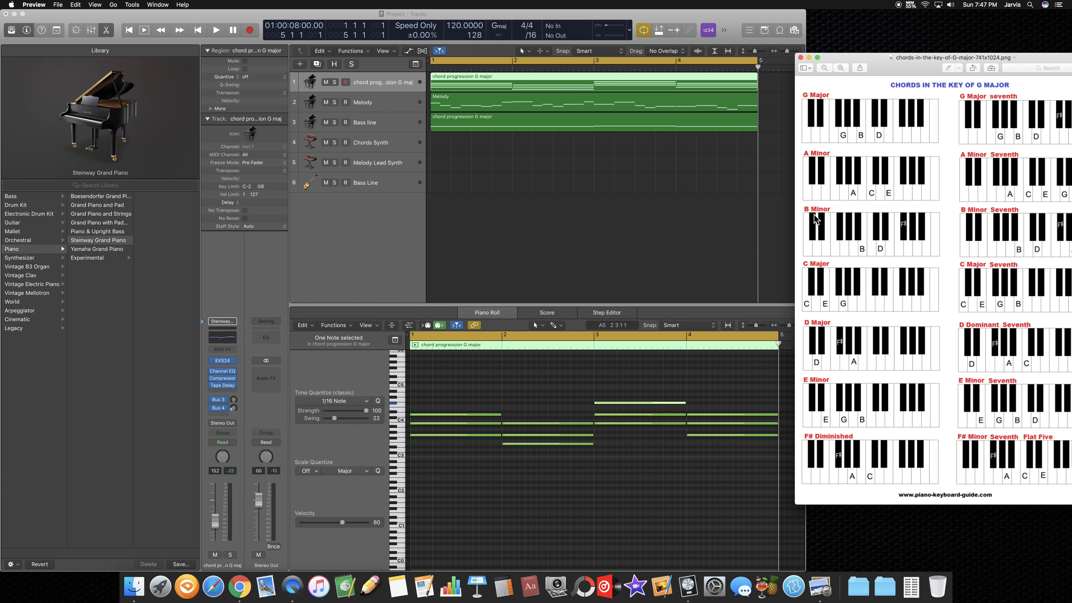
click(411, 104)
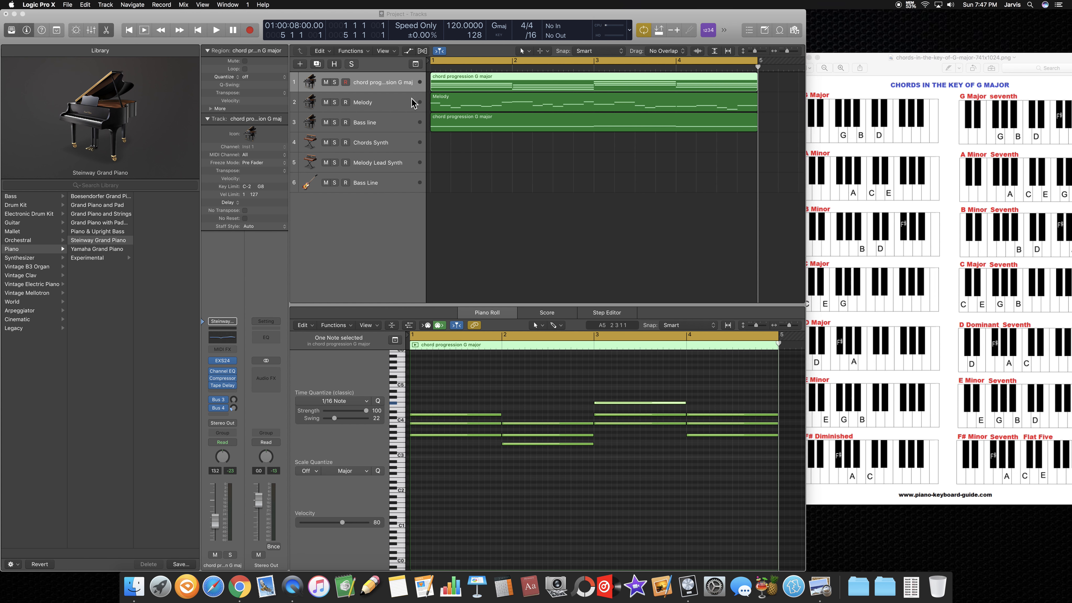
click(411, 107)
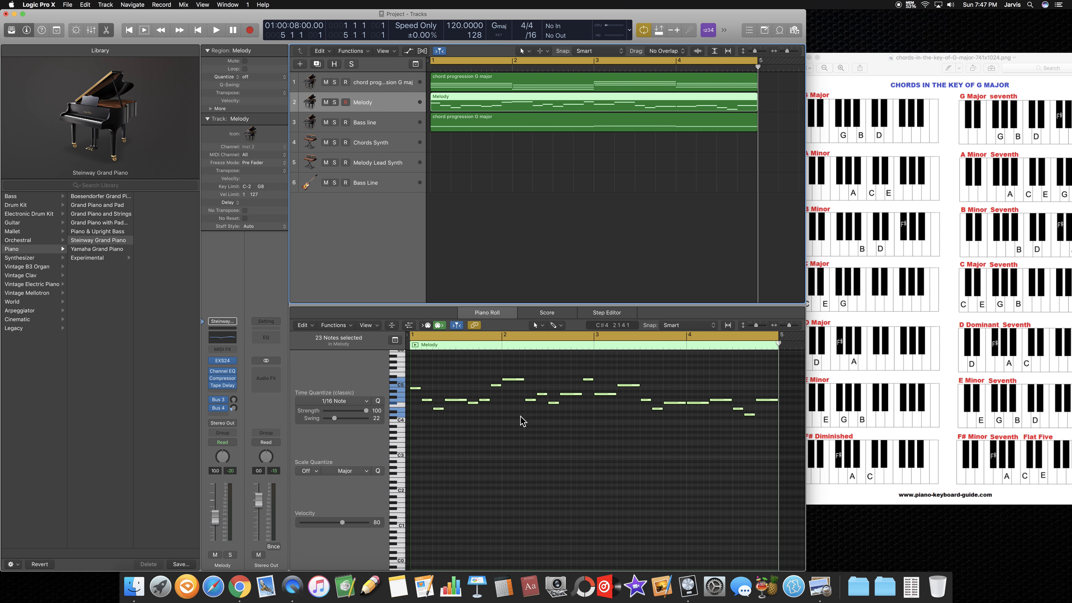
click(955, 227)
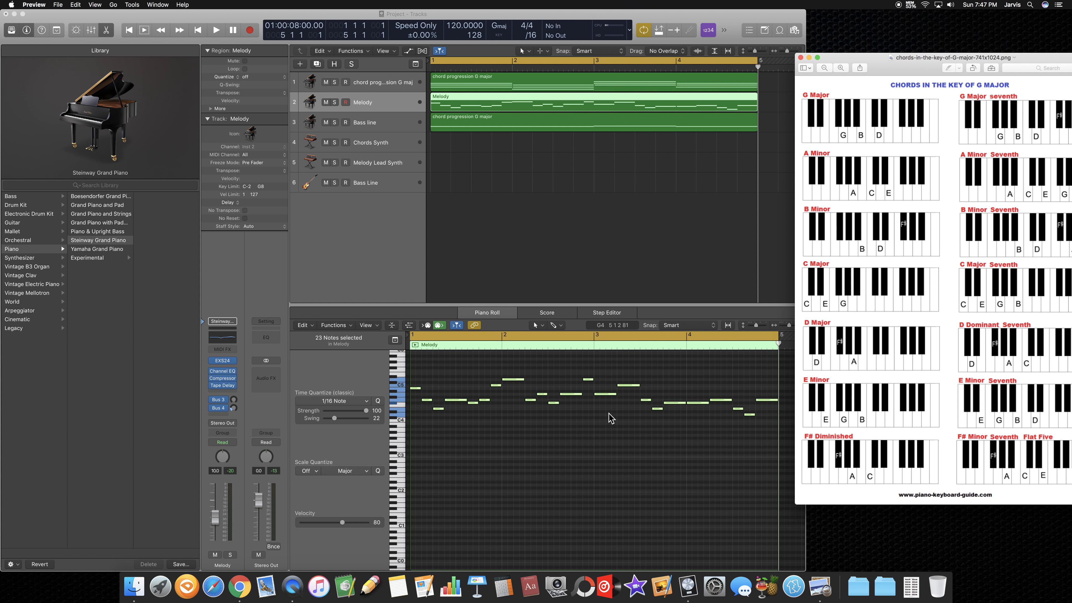
click(390, 123)
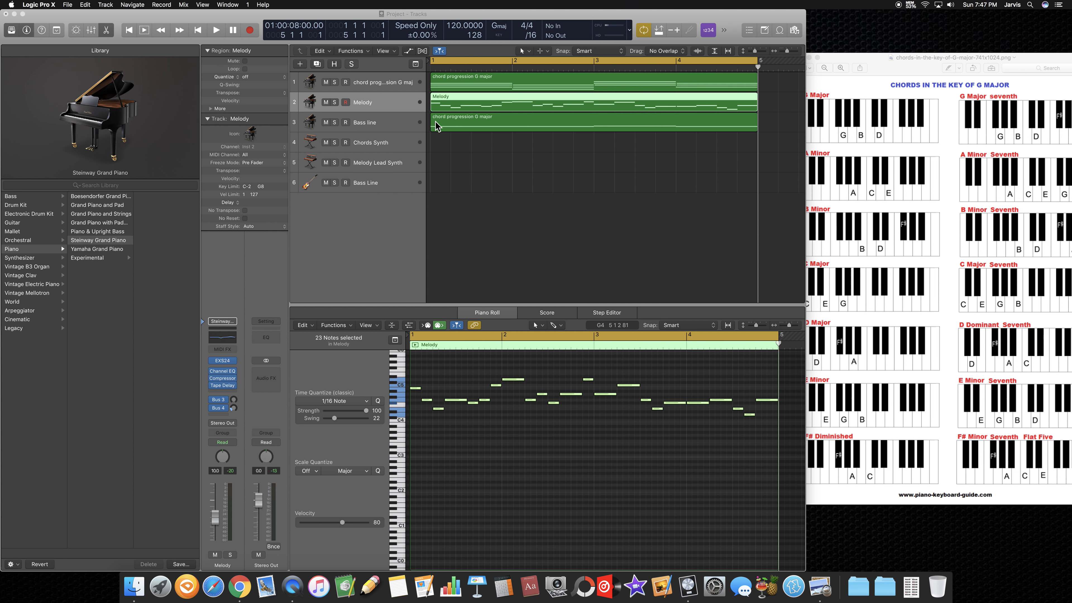
click(513, 124)
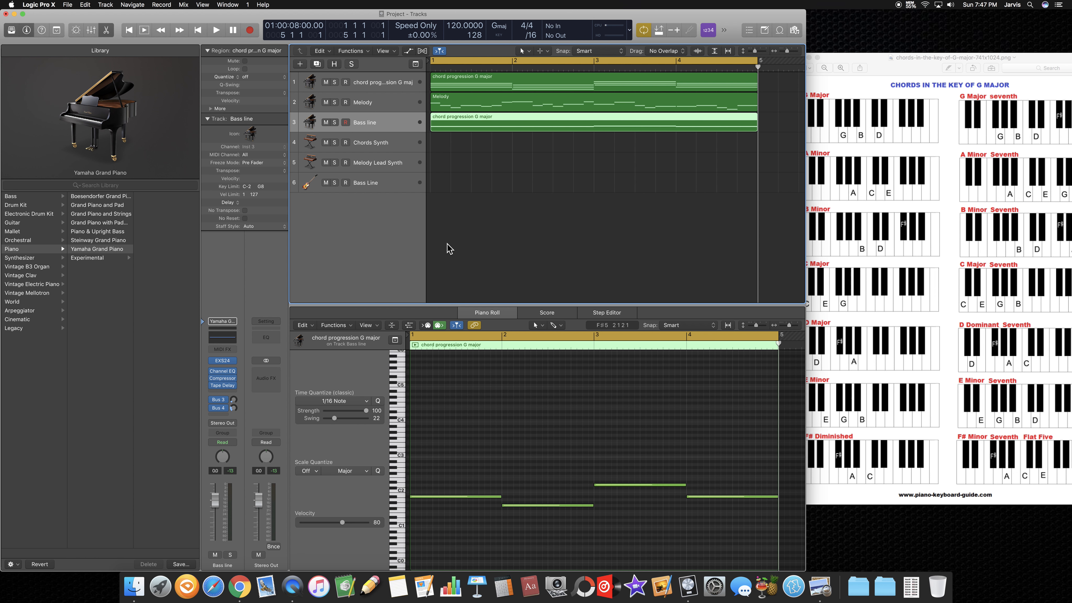
scroll(490, 475, down, 4)
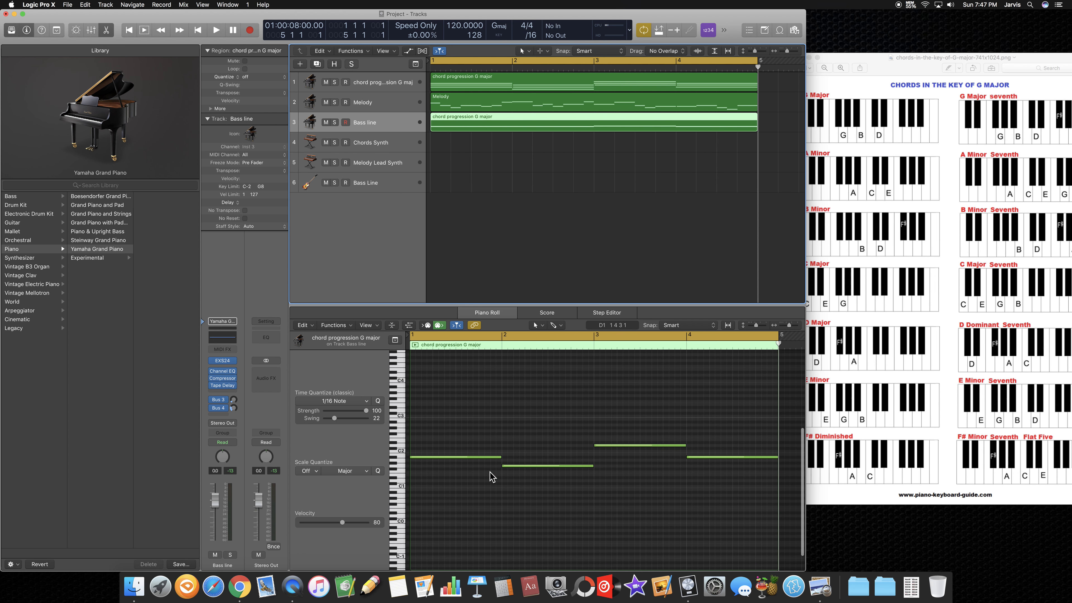
scroll(472, 364, up, 8)
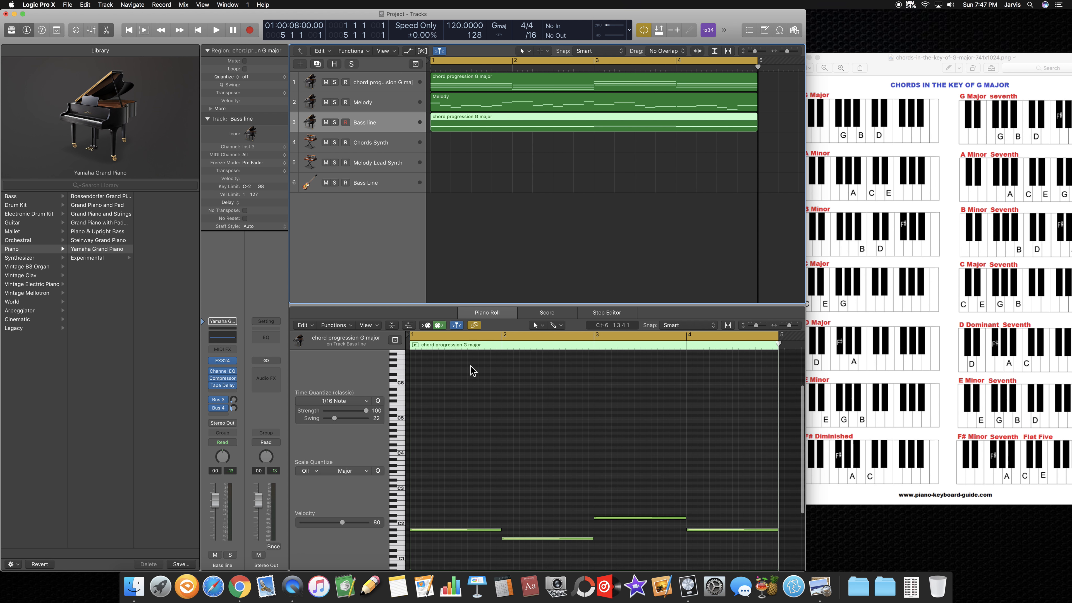
Step: Play the chord progression, melody and bass line together from bar 1, and stop playback
click(199, 31)
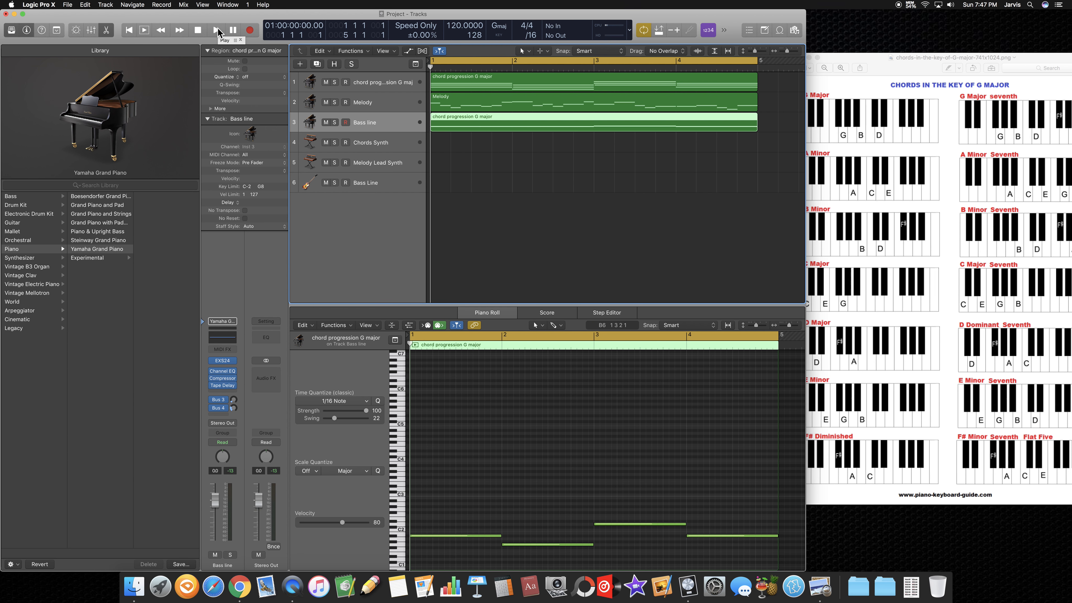
click(217, 30)
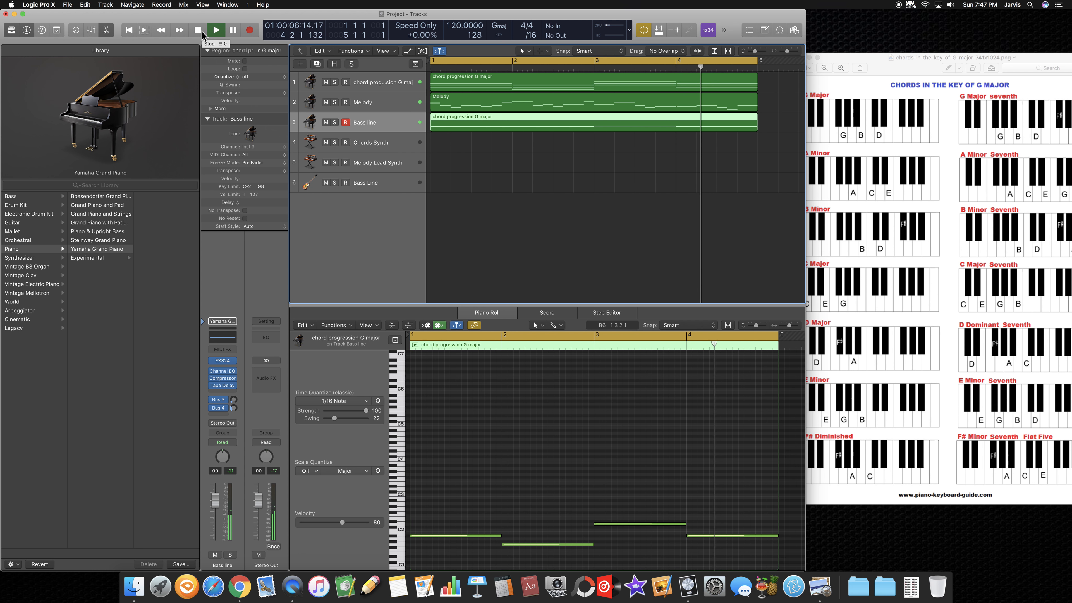
click(198, 30)
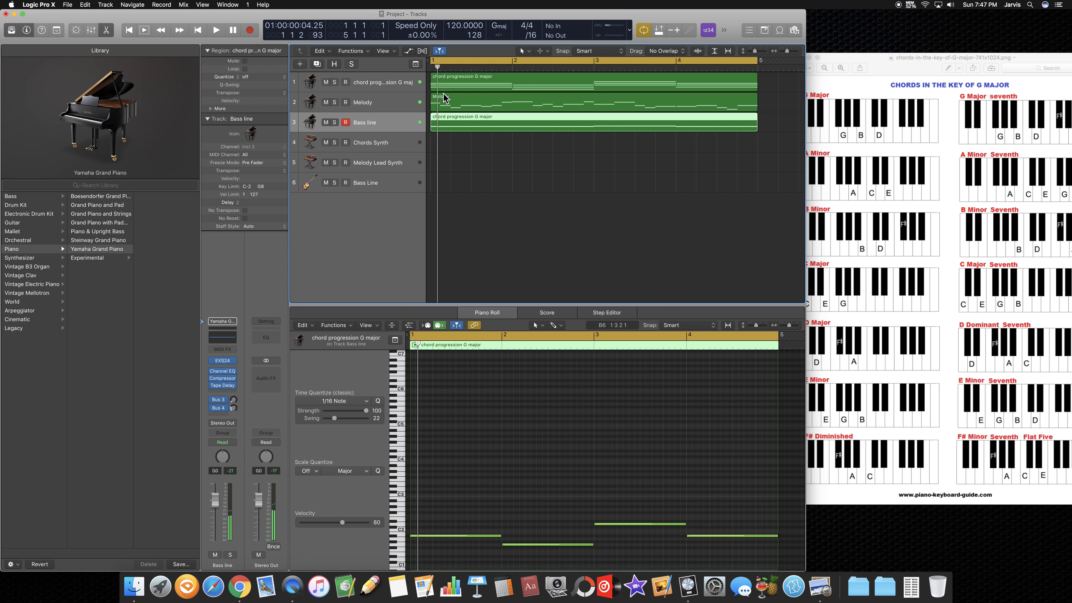
Step: Move the cycle range to bars 6 to 10 and play the prepared chord, Melody and Bass regions there
scroll(625, 114, right, 5)
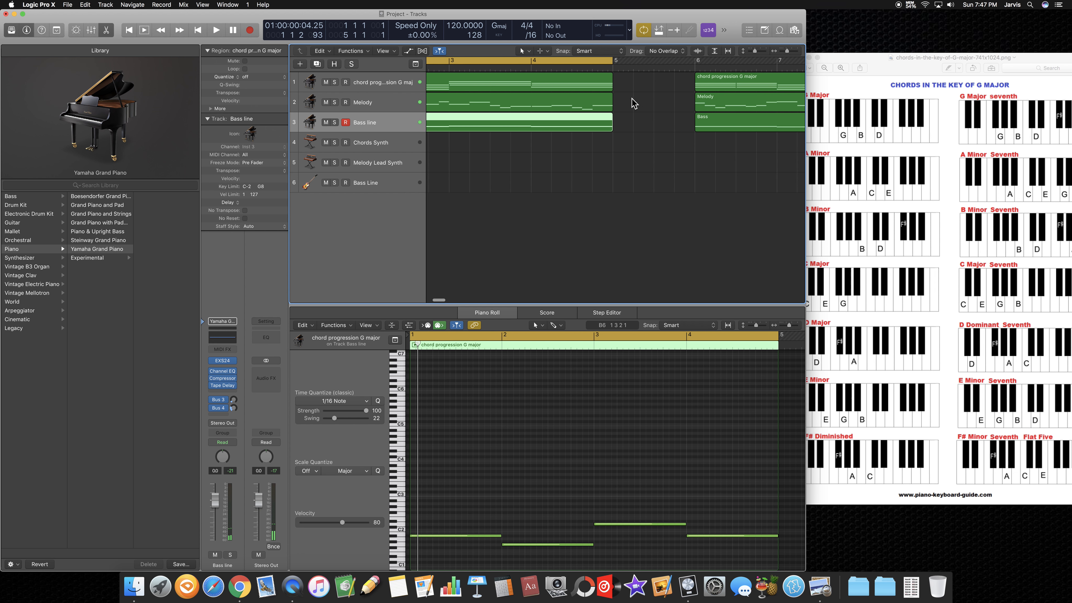
drag(511, 62, 778, 63)
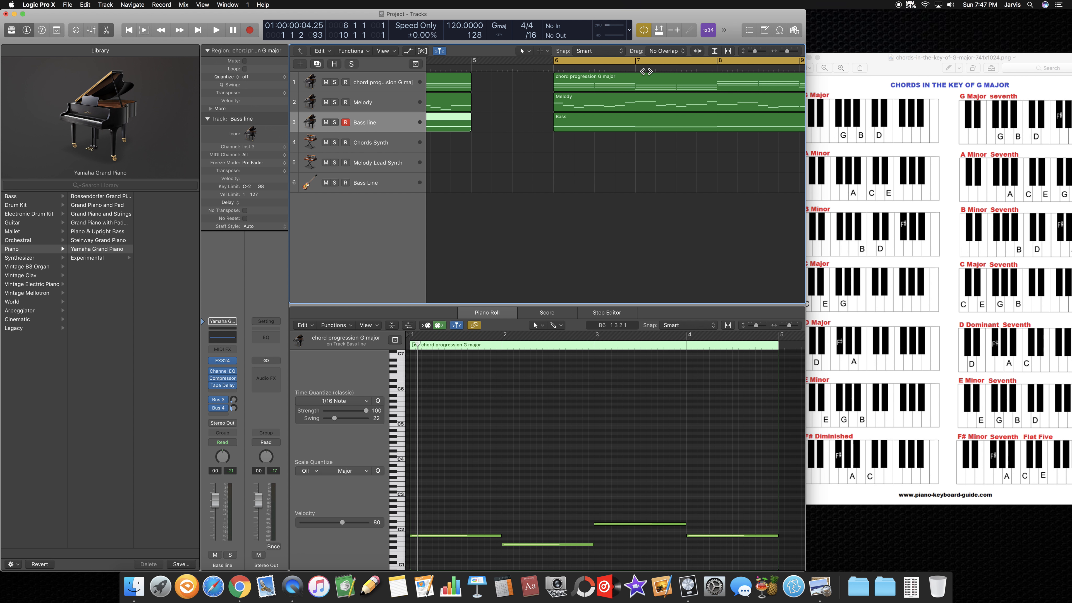
click(611, 80)
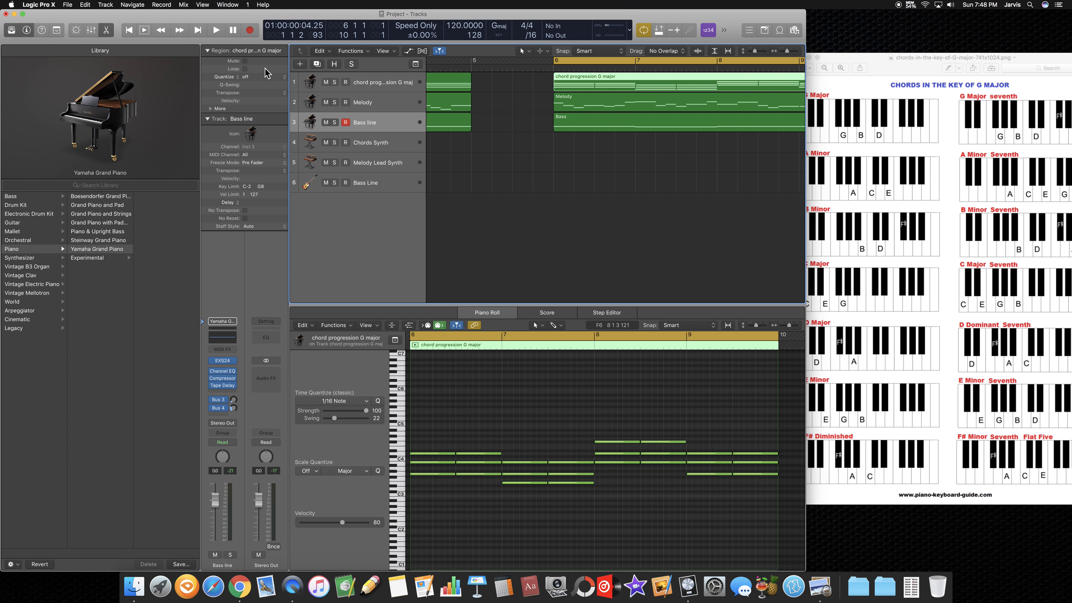
click(219, 30)
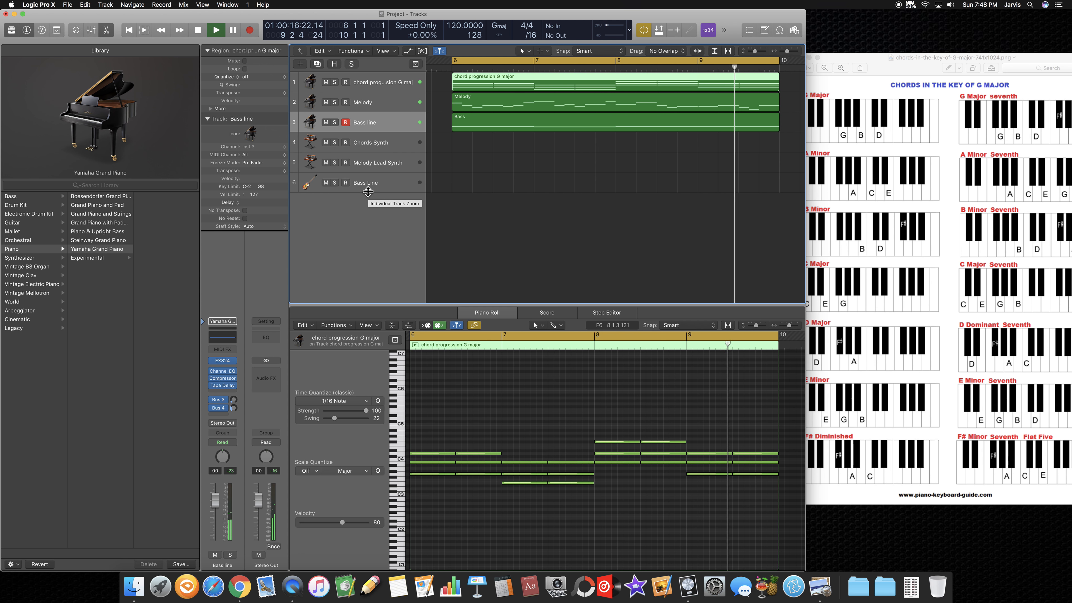
key(space)
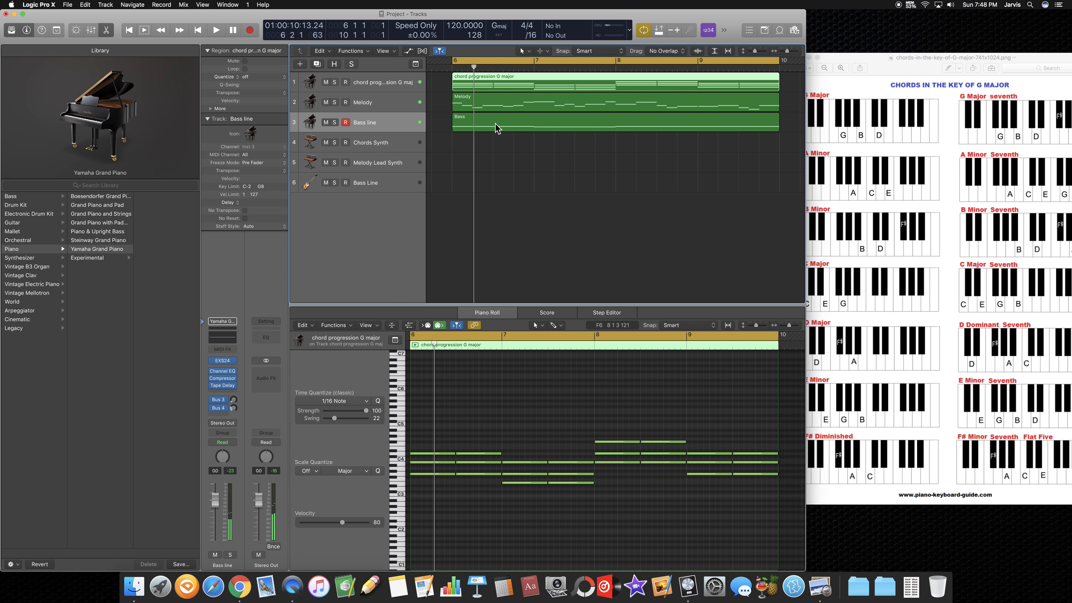
Step: Review the prepared chord, Melody and Bass piano regions at bars 6 to 10 against the chord chart, selecting all three regions
scroll(600, 176, left, 5)
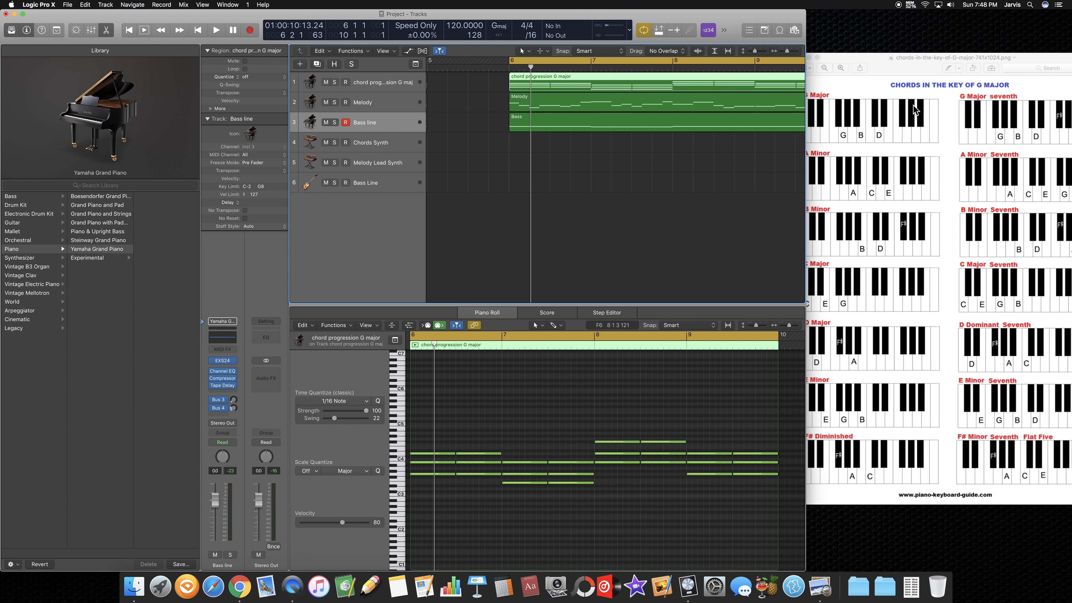
click(900, 80)
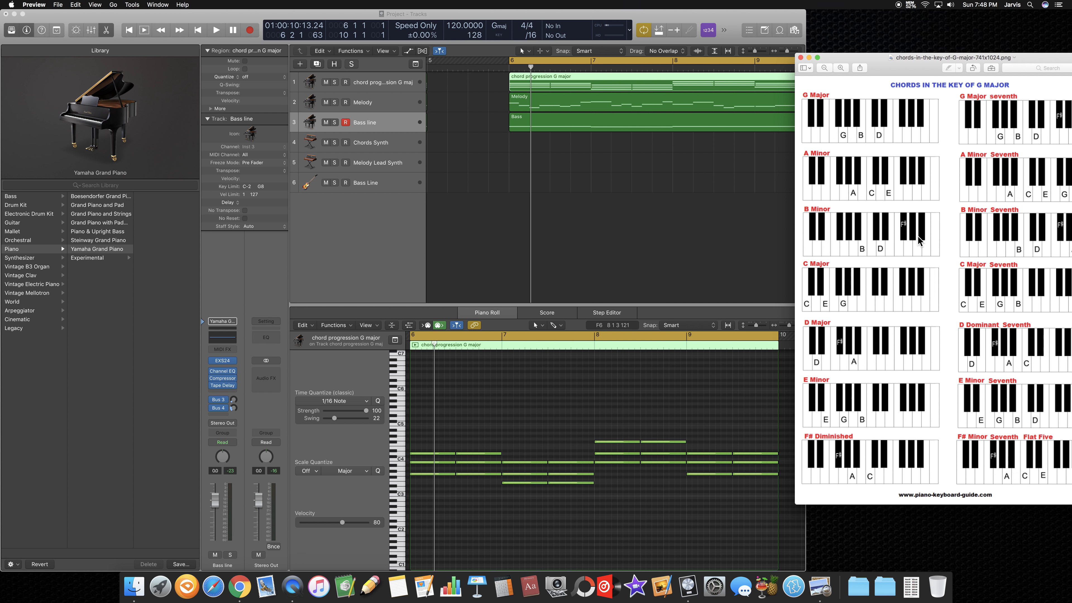
scroll(660, 156, right, 6)
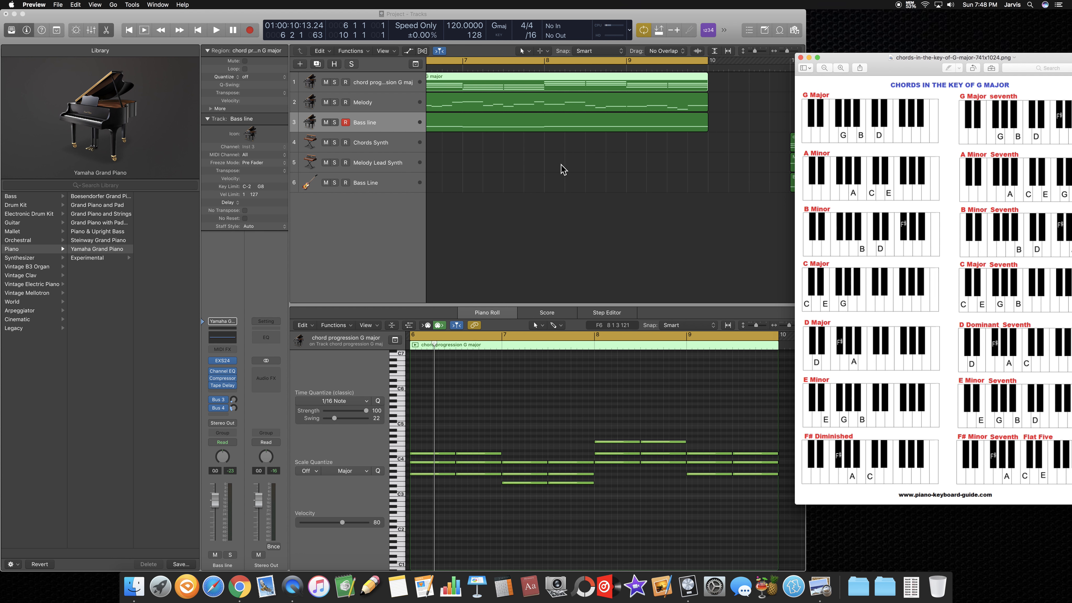
scroll(662, 157, right, 3)
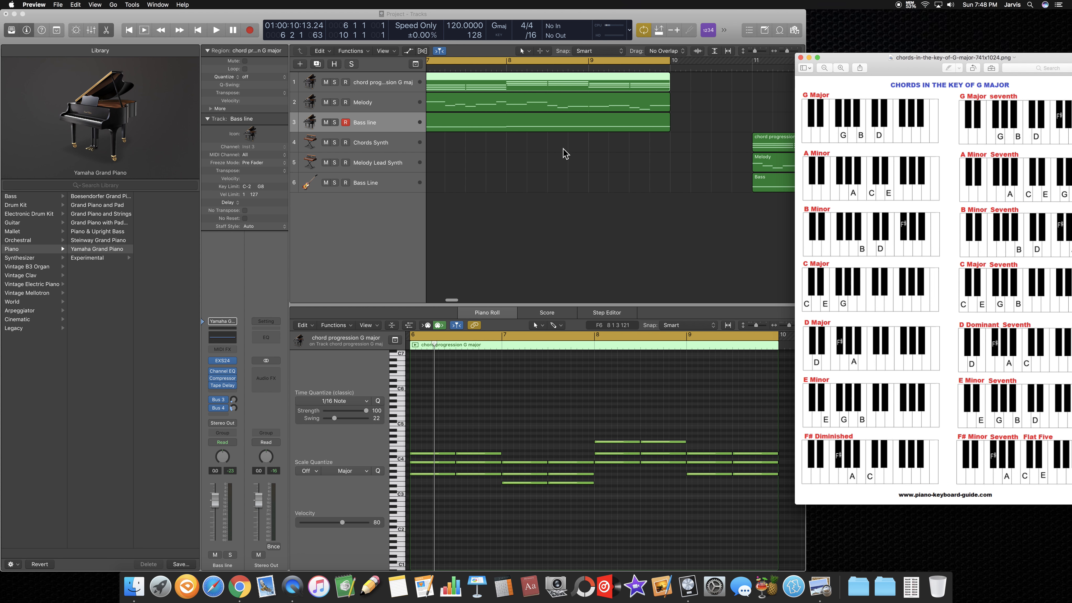
drag(495, 173, 500, 82)
right_click(498, 80)
click(442, 143)
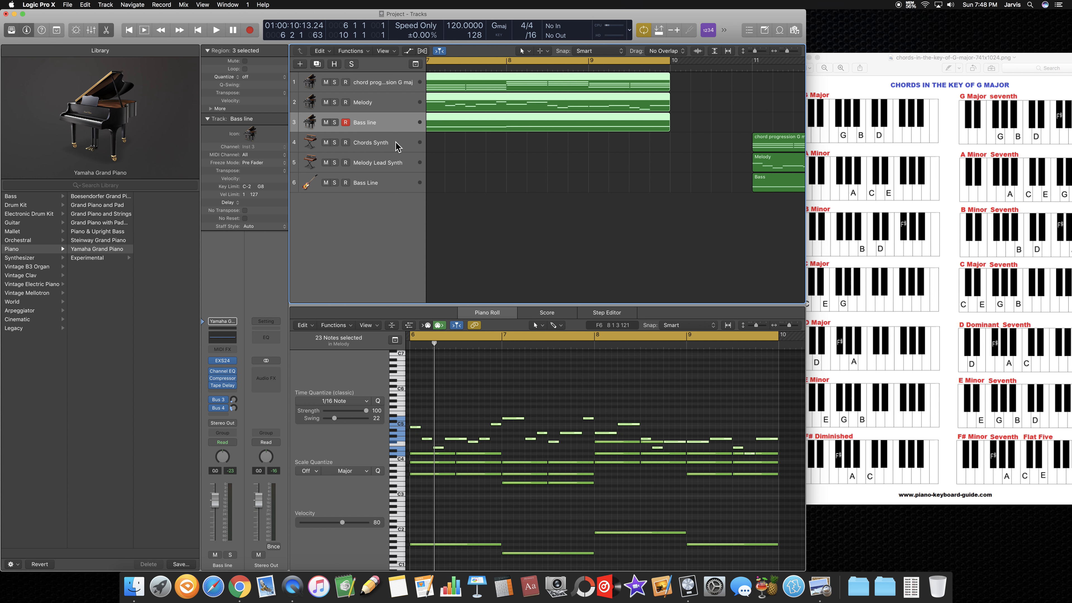
Step: Inspect the instrument patches of the Chords Synth and Melody Lead Synth tracks
click(397, 146)
key(Down)
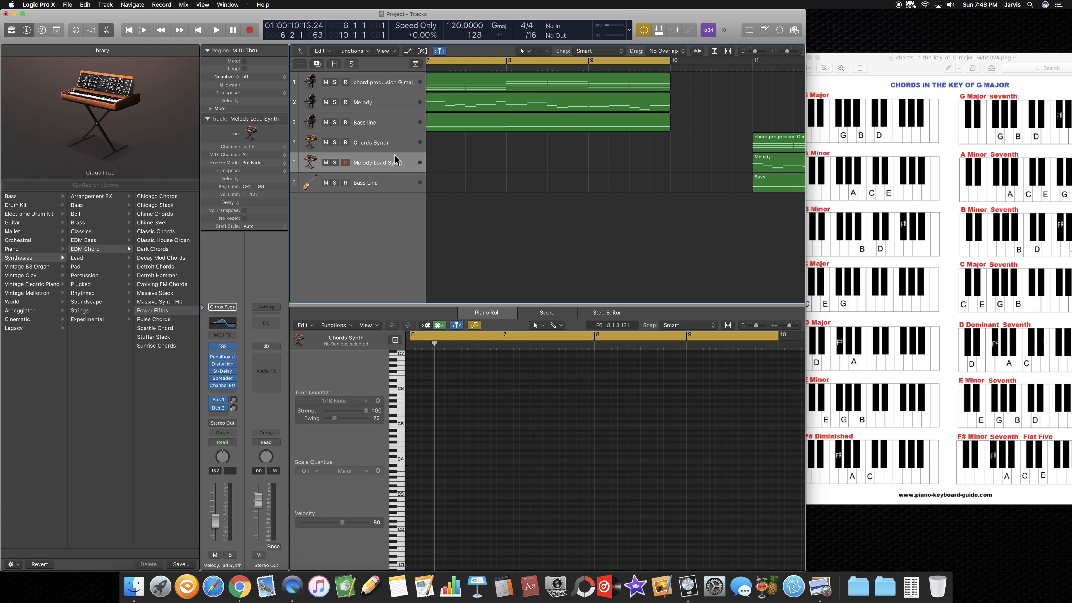
click(392, 146)
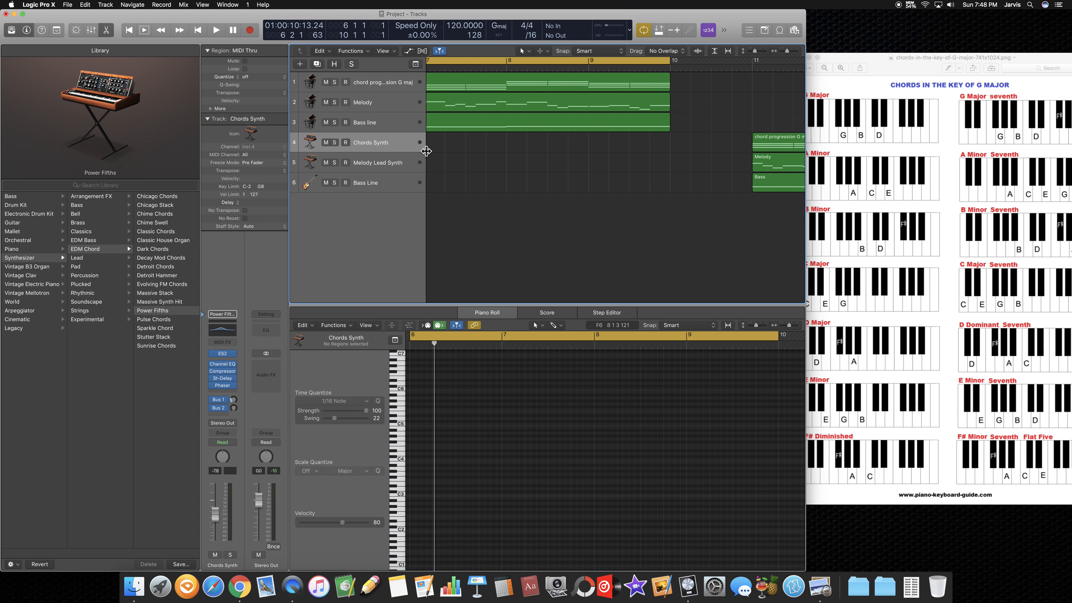
Step: Move the cycle range to bars 11 to 15 over the synth regions and close the G major chord chart
drag(526, 65, 755, 74)
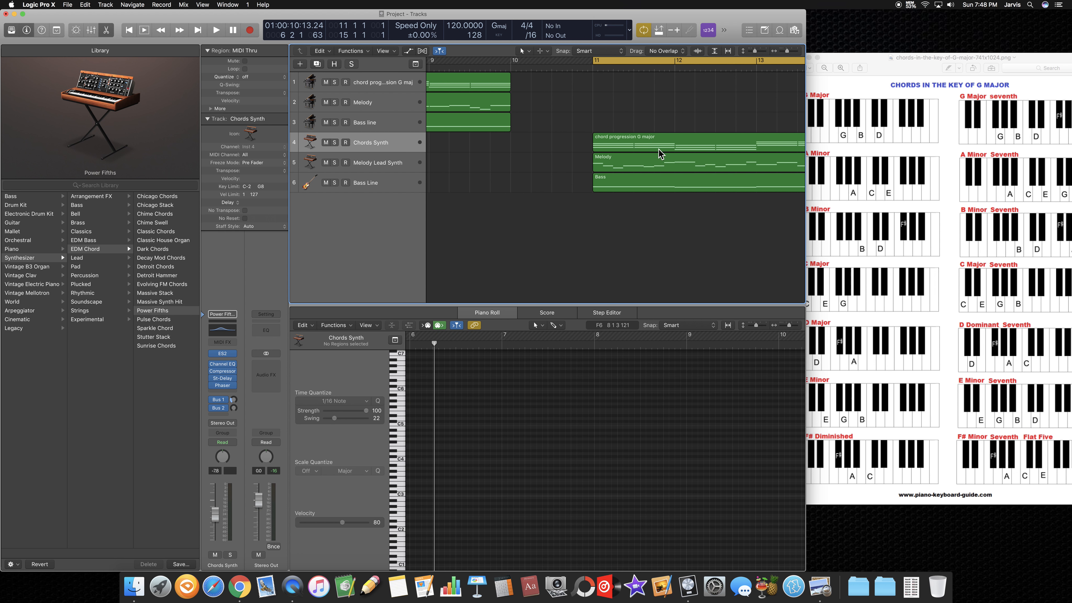
click(875, 67)
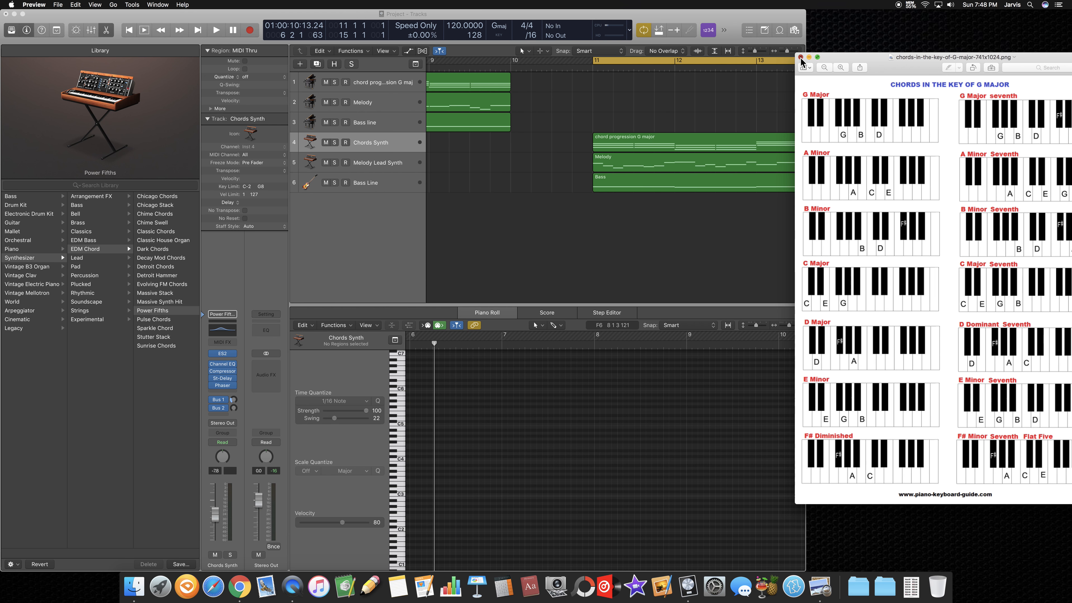
click(801, 57)
scroll(750, 119, right, 5)
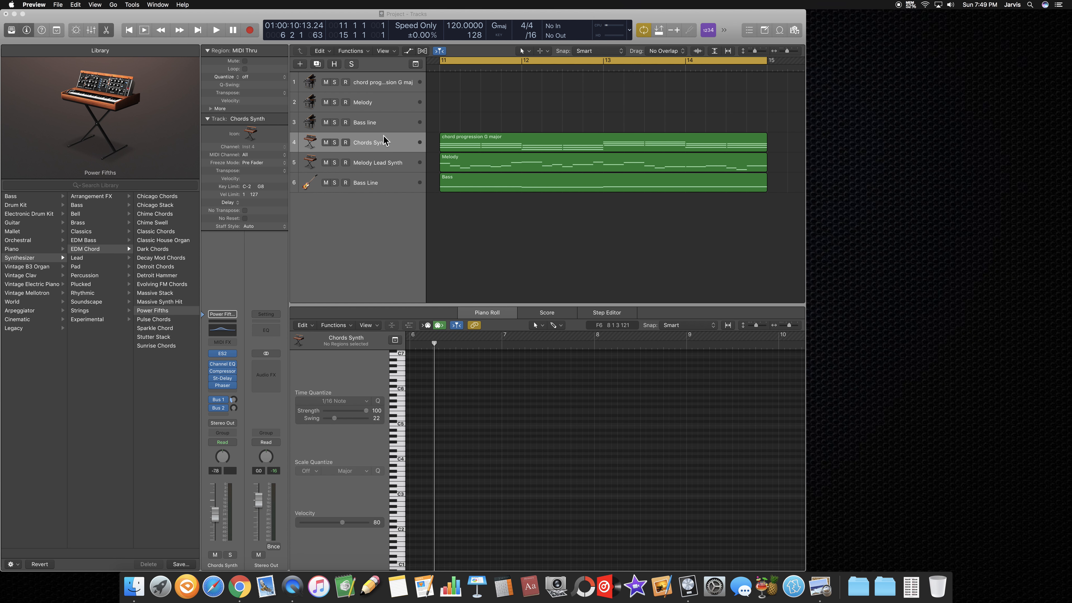
Step: Play the Chords Synth, Melody Lead Synth and Bass Line regions within the bar 11 to 15 cycle, and stop playback
click(217, 31)
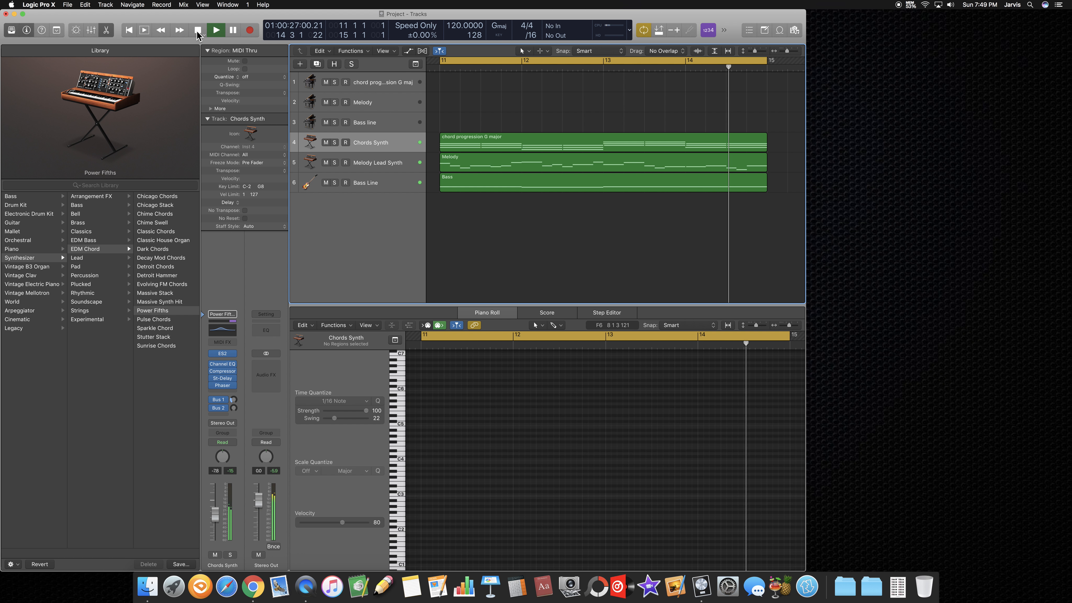
click(197, 31)
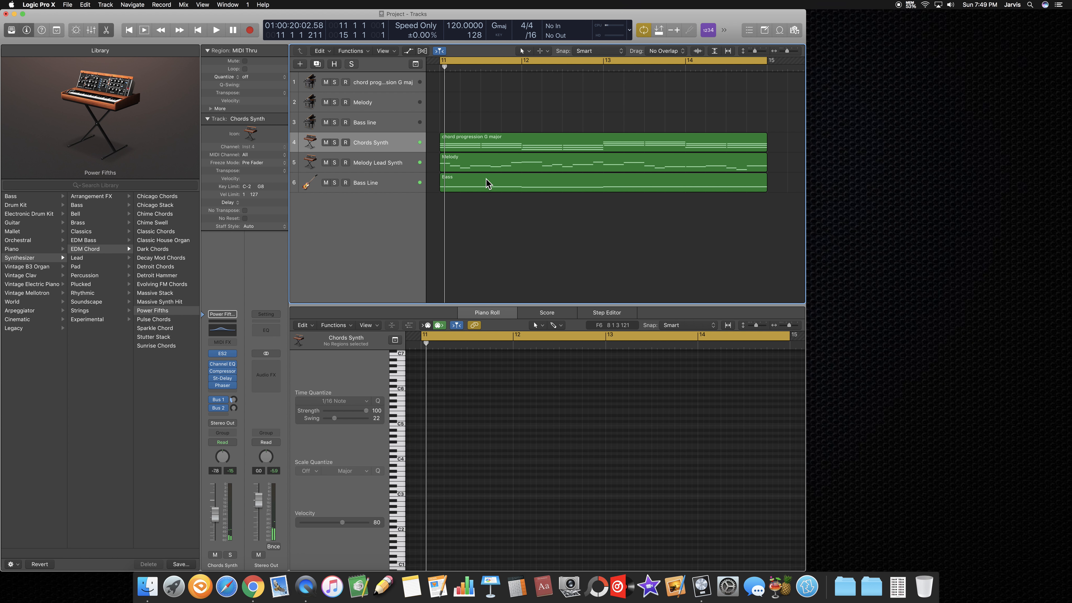
scroll(490, 182, left, 3)
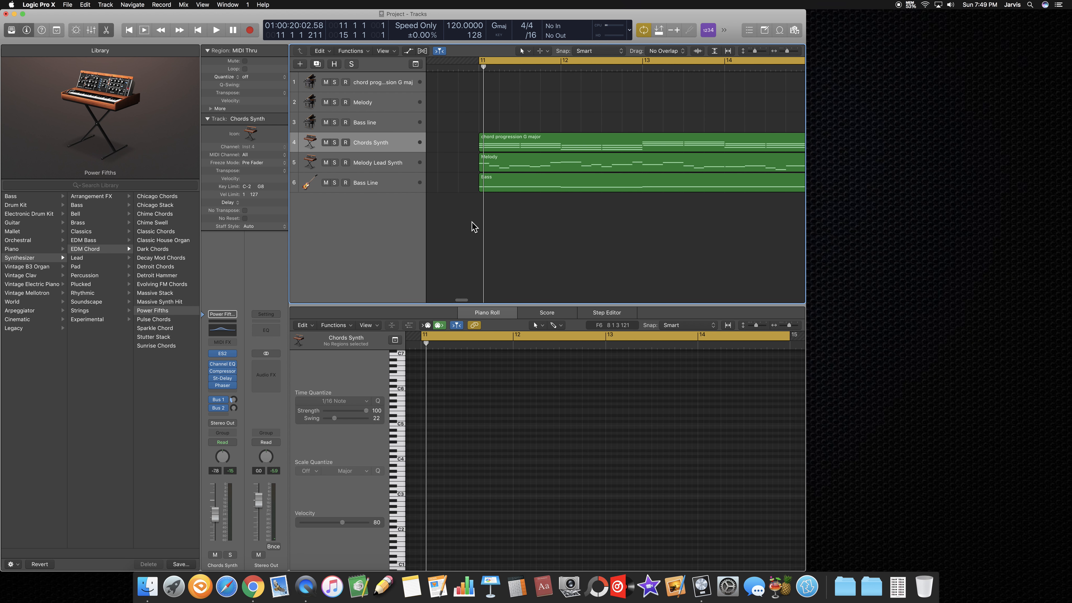
scroll(526, 222, right, 5)
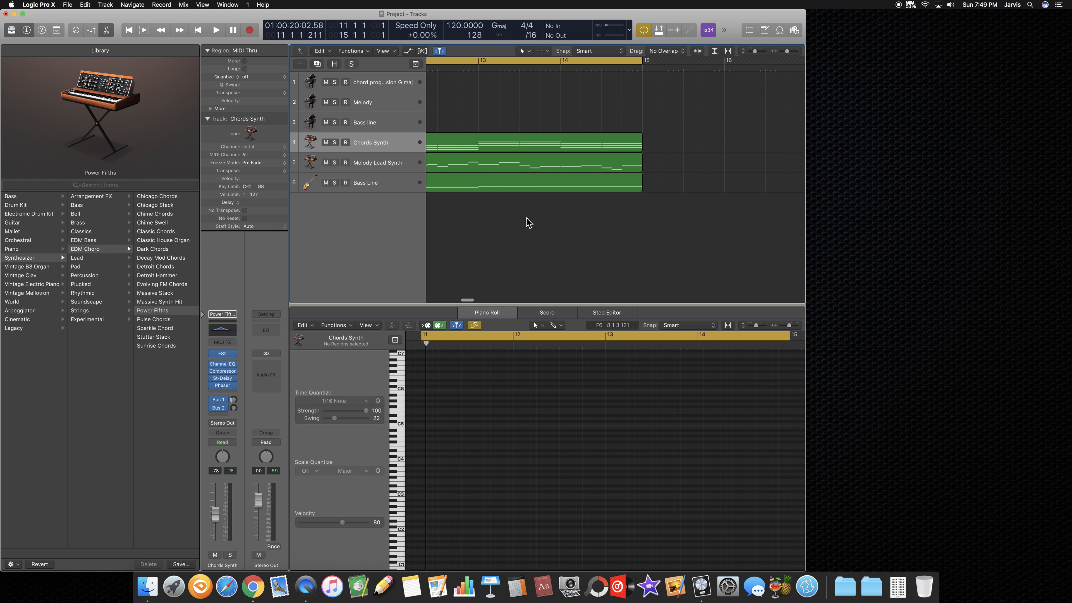
scroll(527, 222, left, 3)
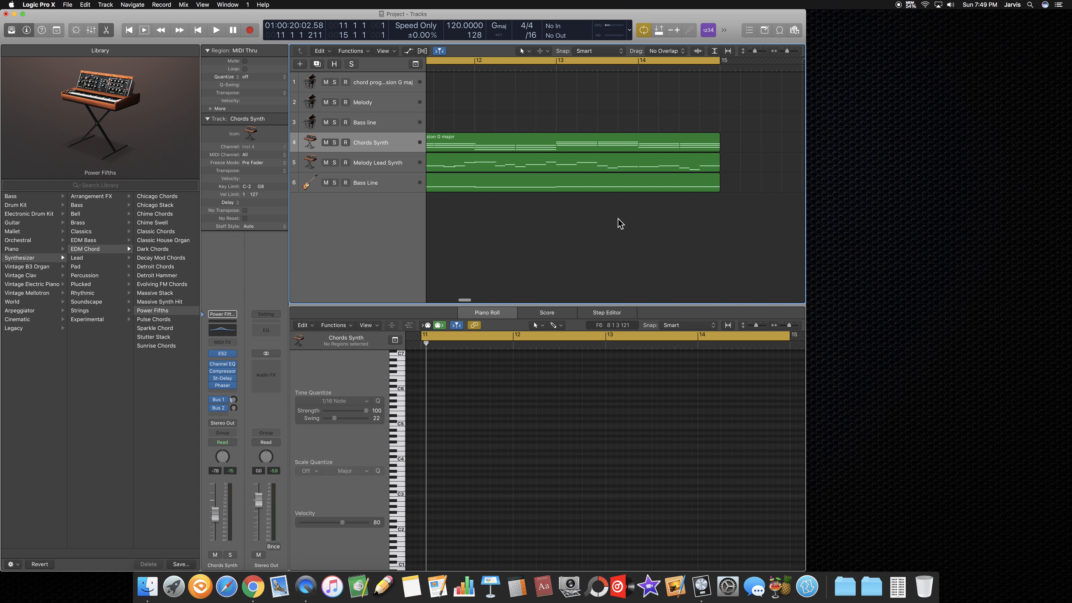
scroll(666, 230, left, 3)
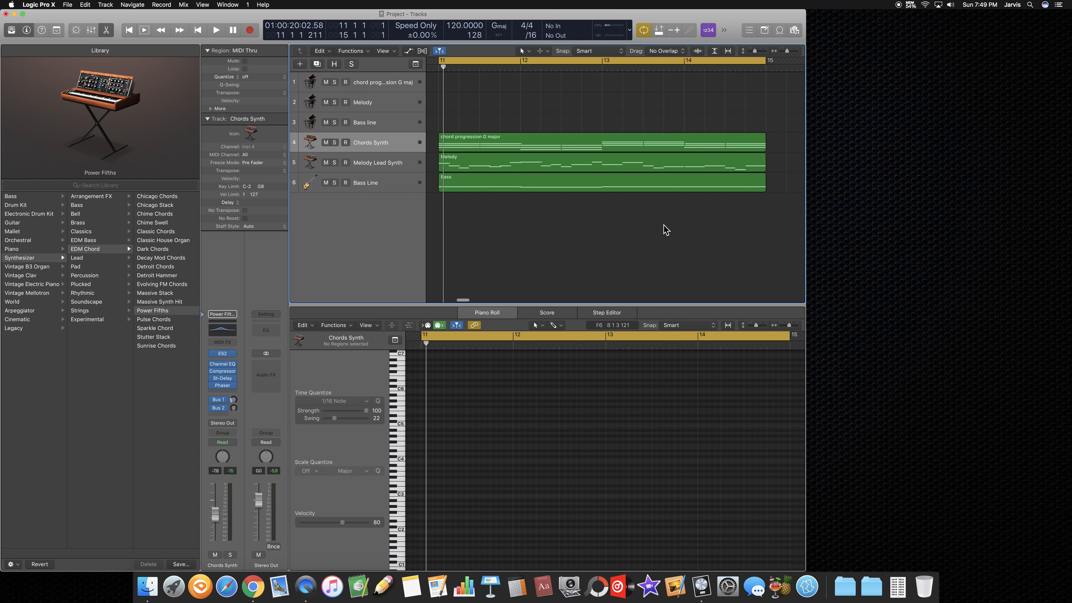